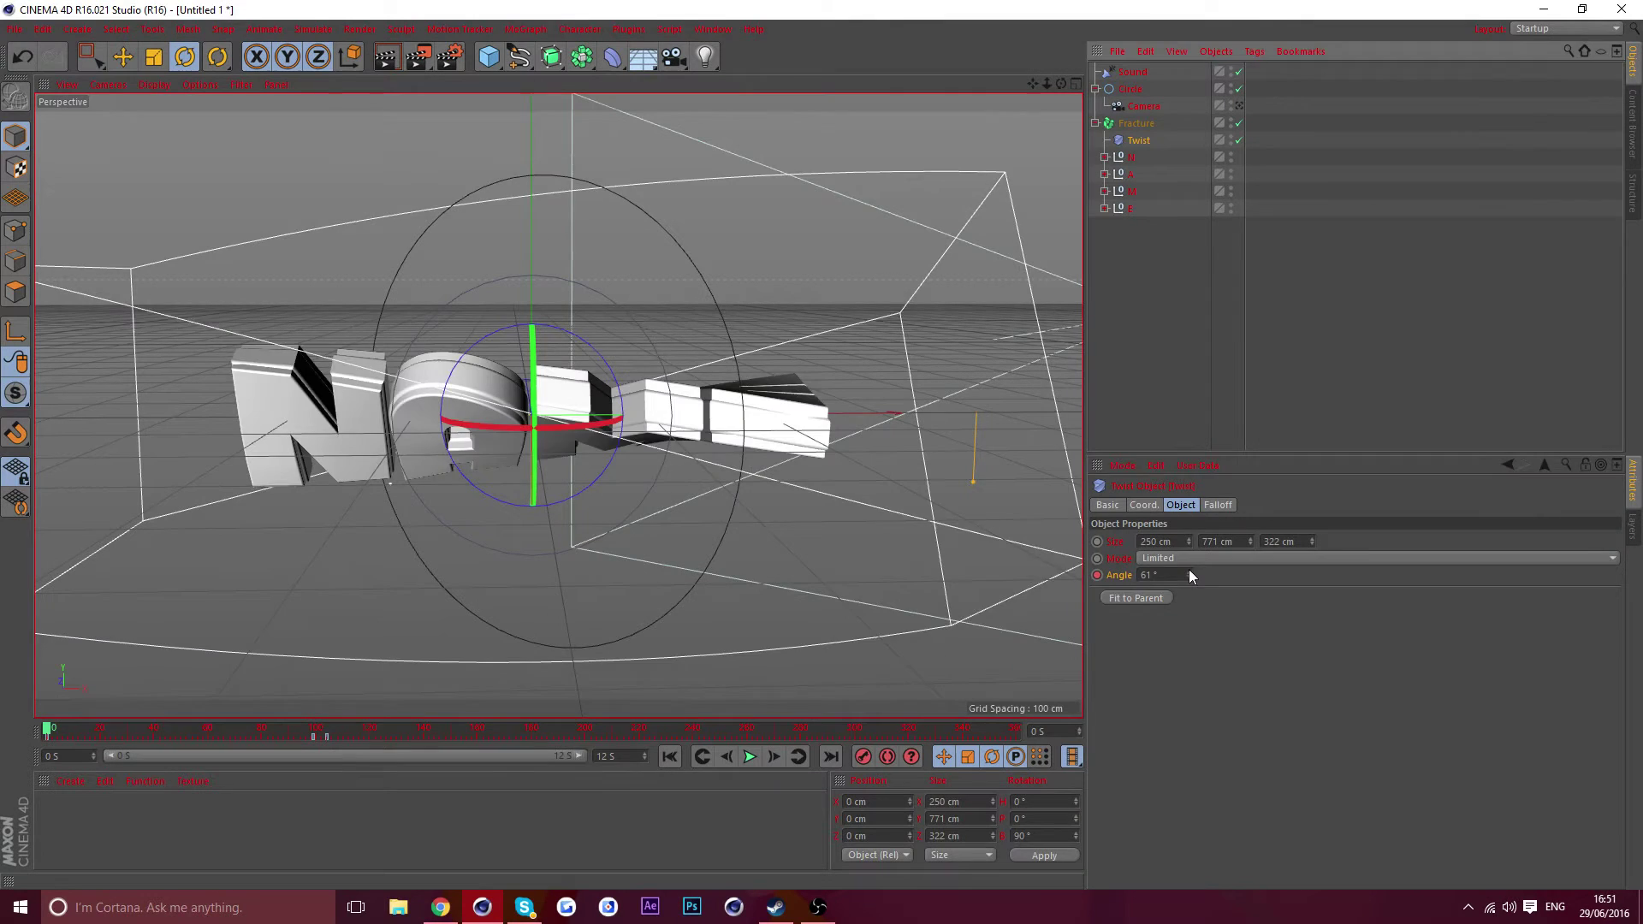
# Step: Set the Twist deformer's angle to 86° at frame 0 and keyframe it
pyautogui.moveTo(1188, 576); pyautogui.dragTo(1188, 605)
pyautogui.click(1098, 575)
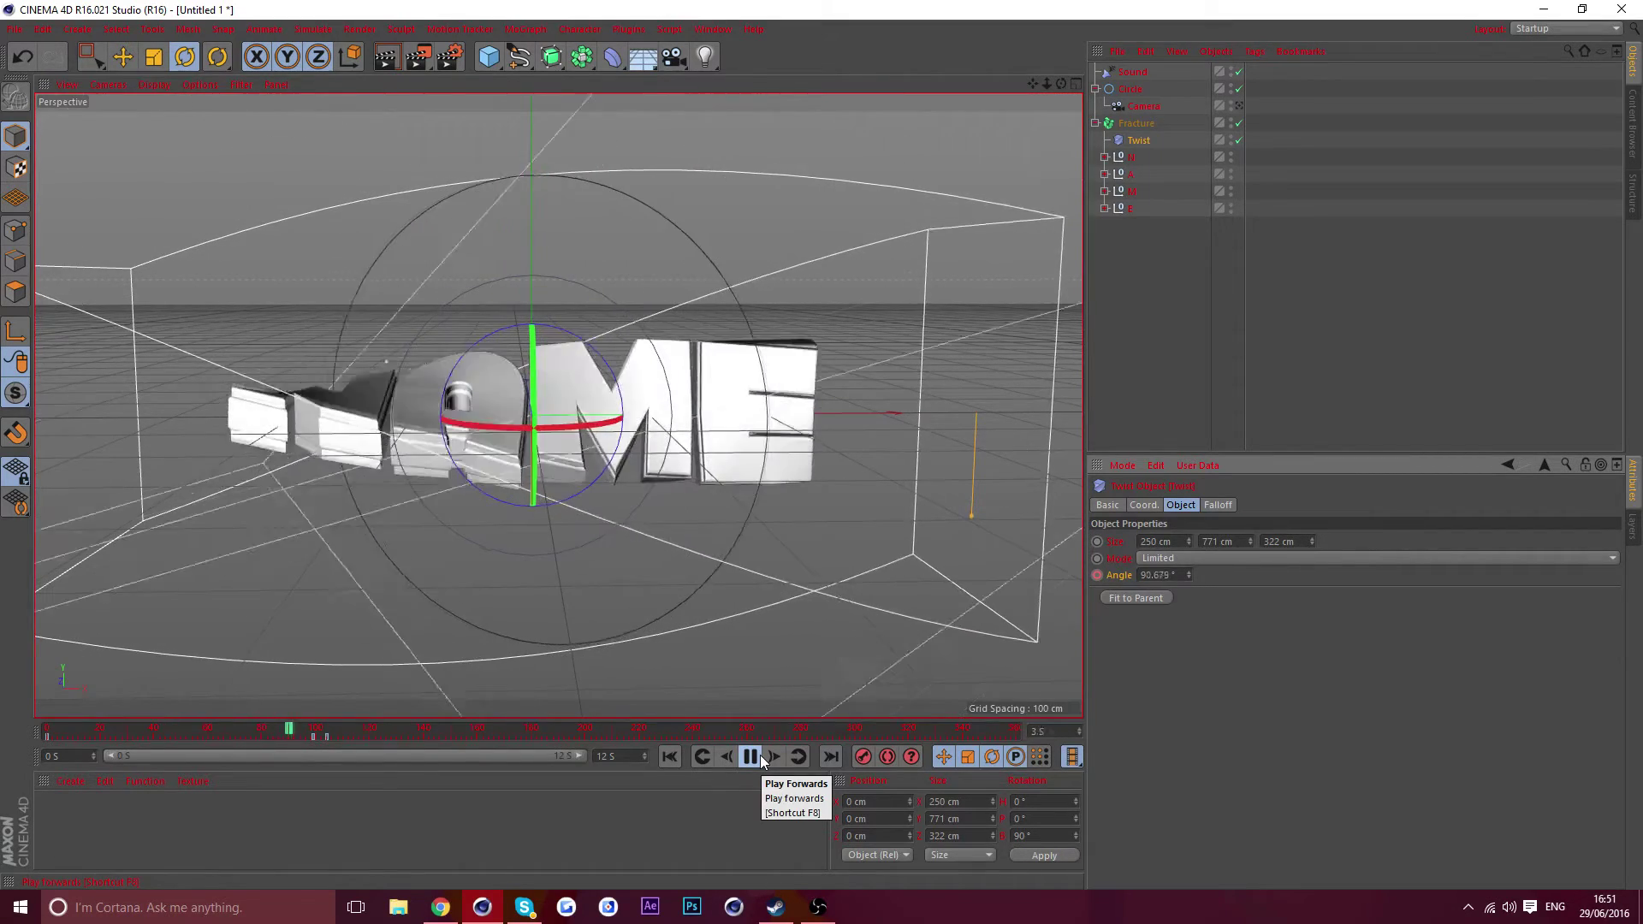
# Step: Lower the Twist angle to 30° at frame 99, keyframe it, and play the animation from the start
pyautogui.click(704, 756)
pyautogui.click(705, 756)
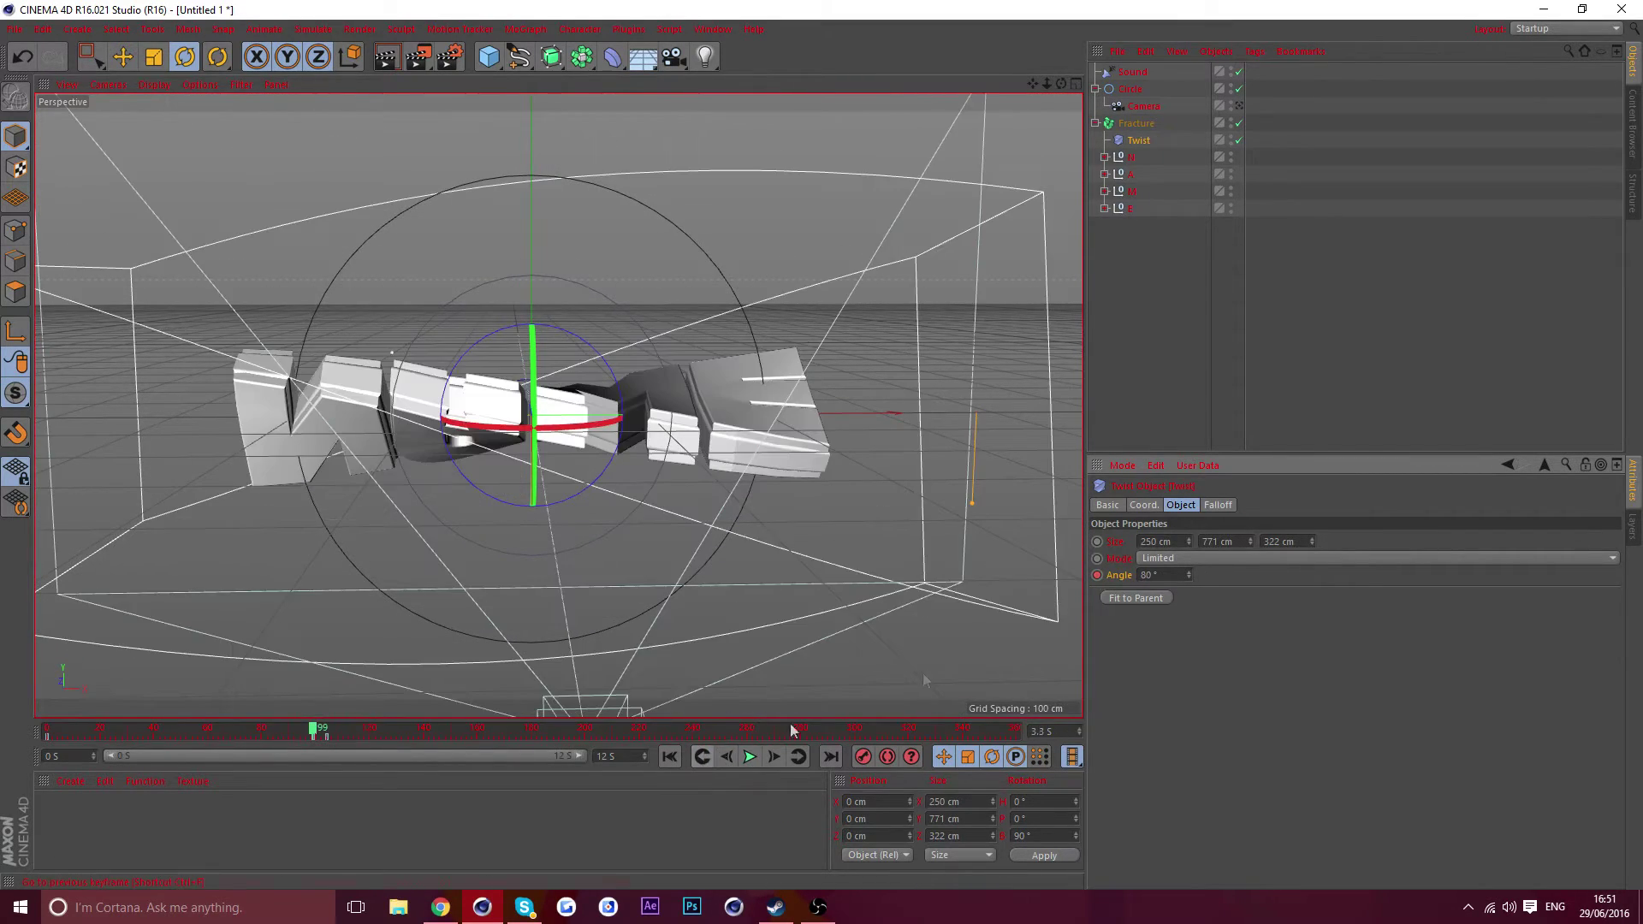
pyautogui.moveTo(1189, 575); pyautogui.dragTo(1188, 629)
pyautogui.keyDown('ctrl'); pyautogui.click(1098, 575); pyautogui.keyUp('ctrl')
pyautogui.click(670, 757)
pyautogui.click(749, 757)
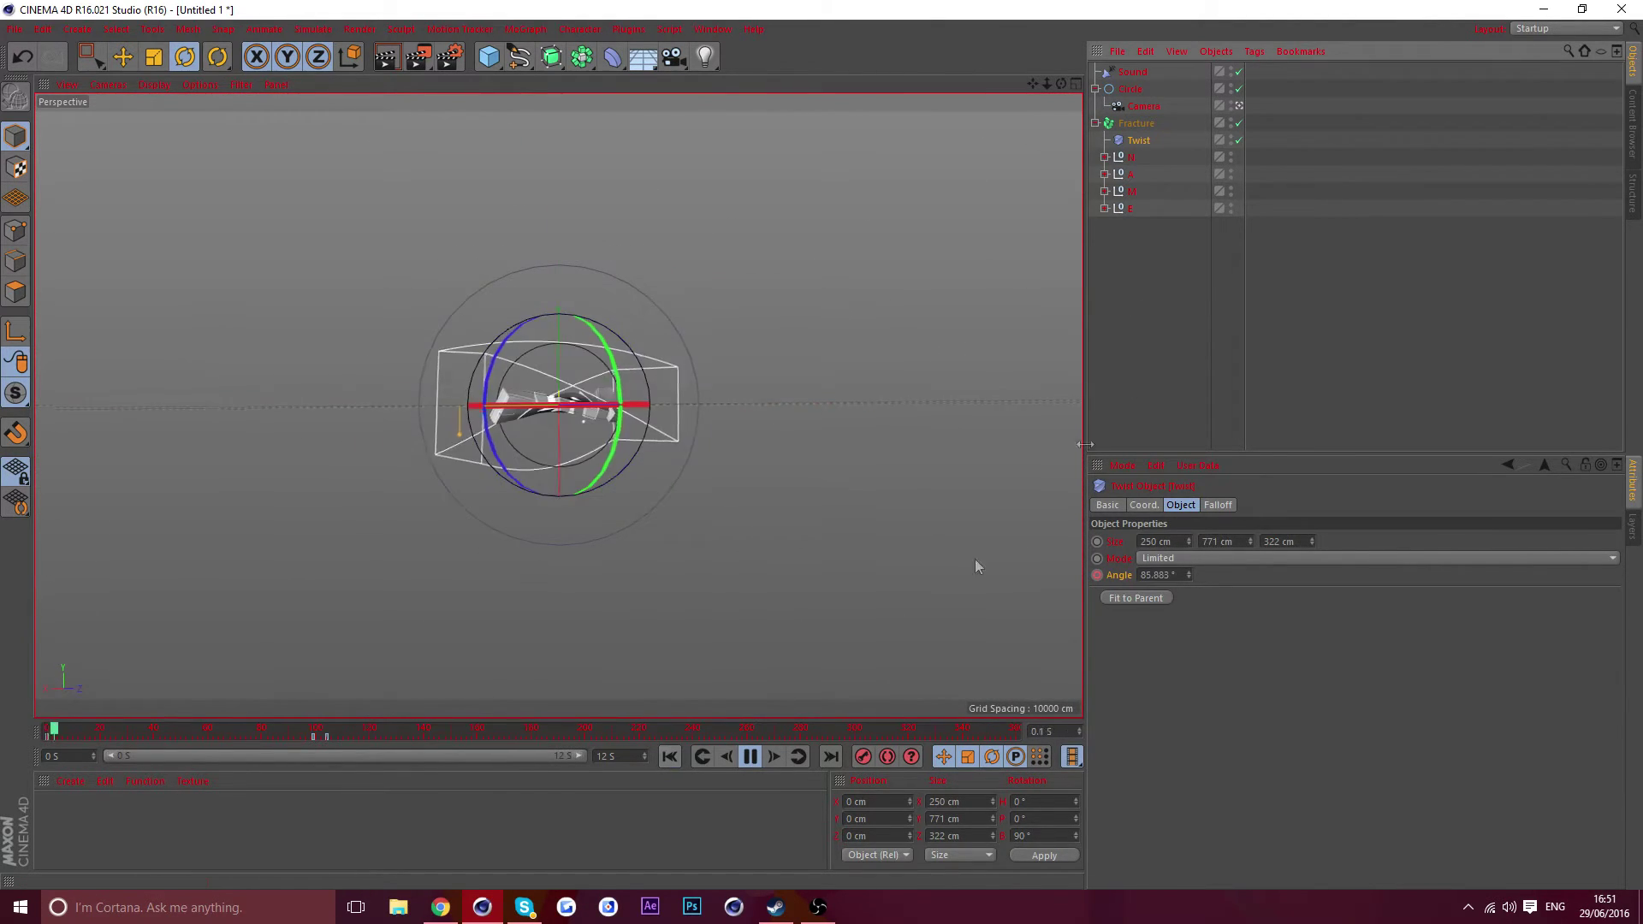
pyautogui.click(1142, 360)
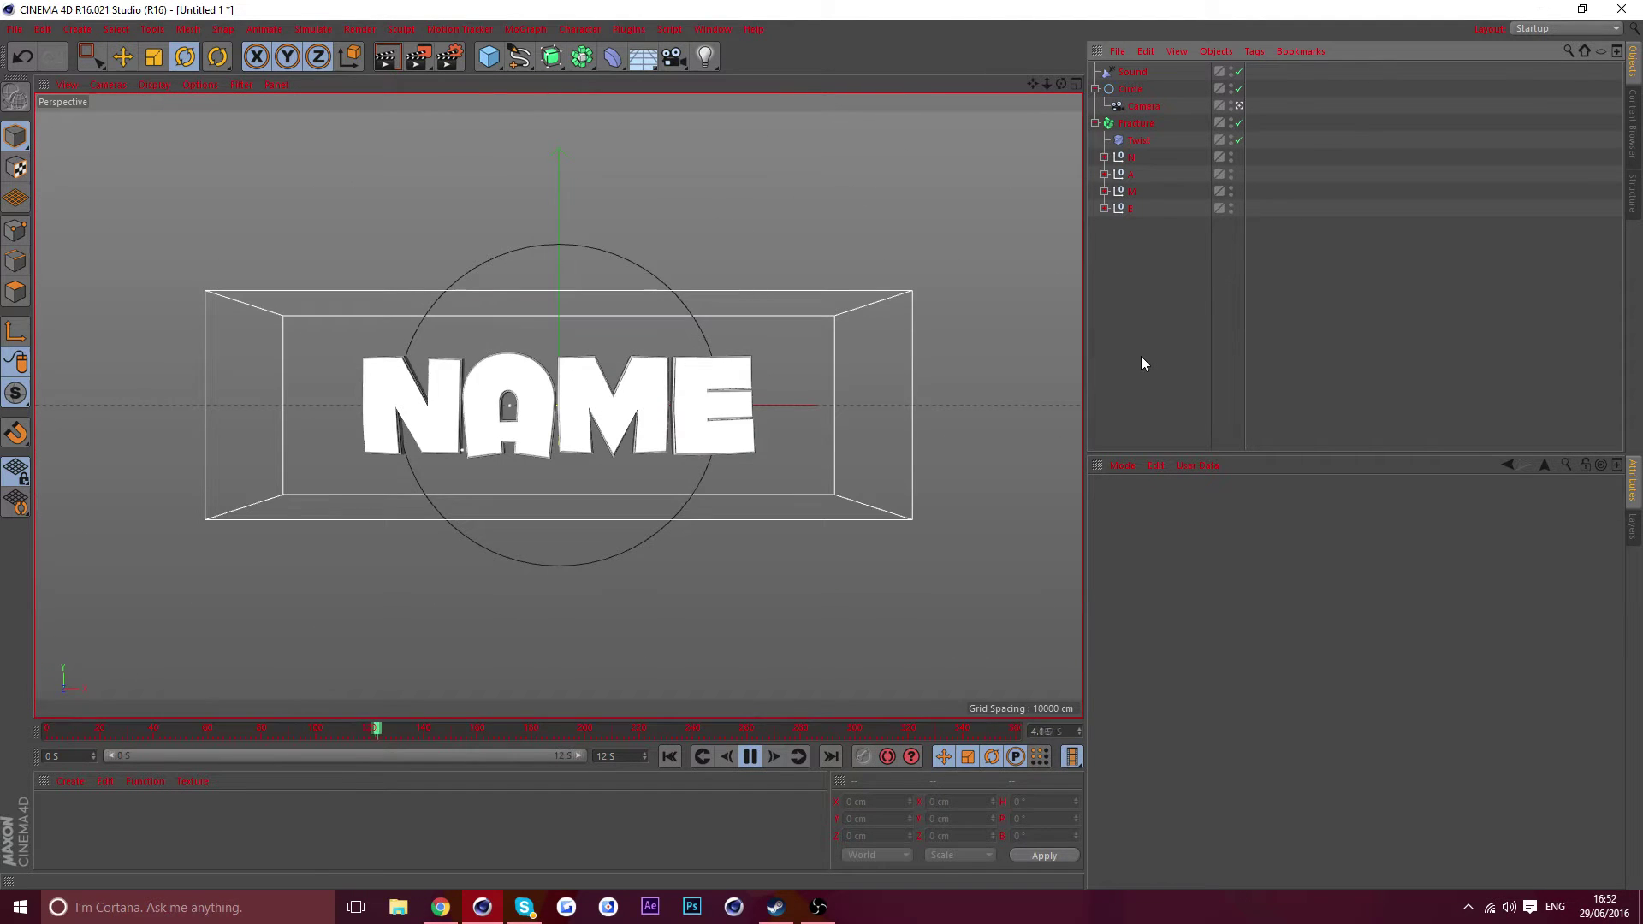
pyautogui.click(748, 758)
pyautogui.click(669, 756)
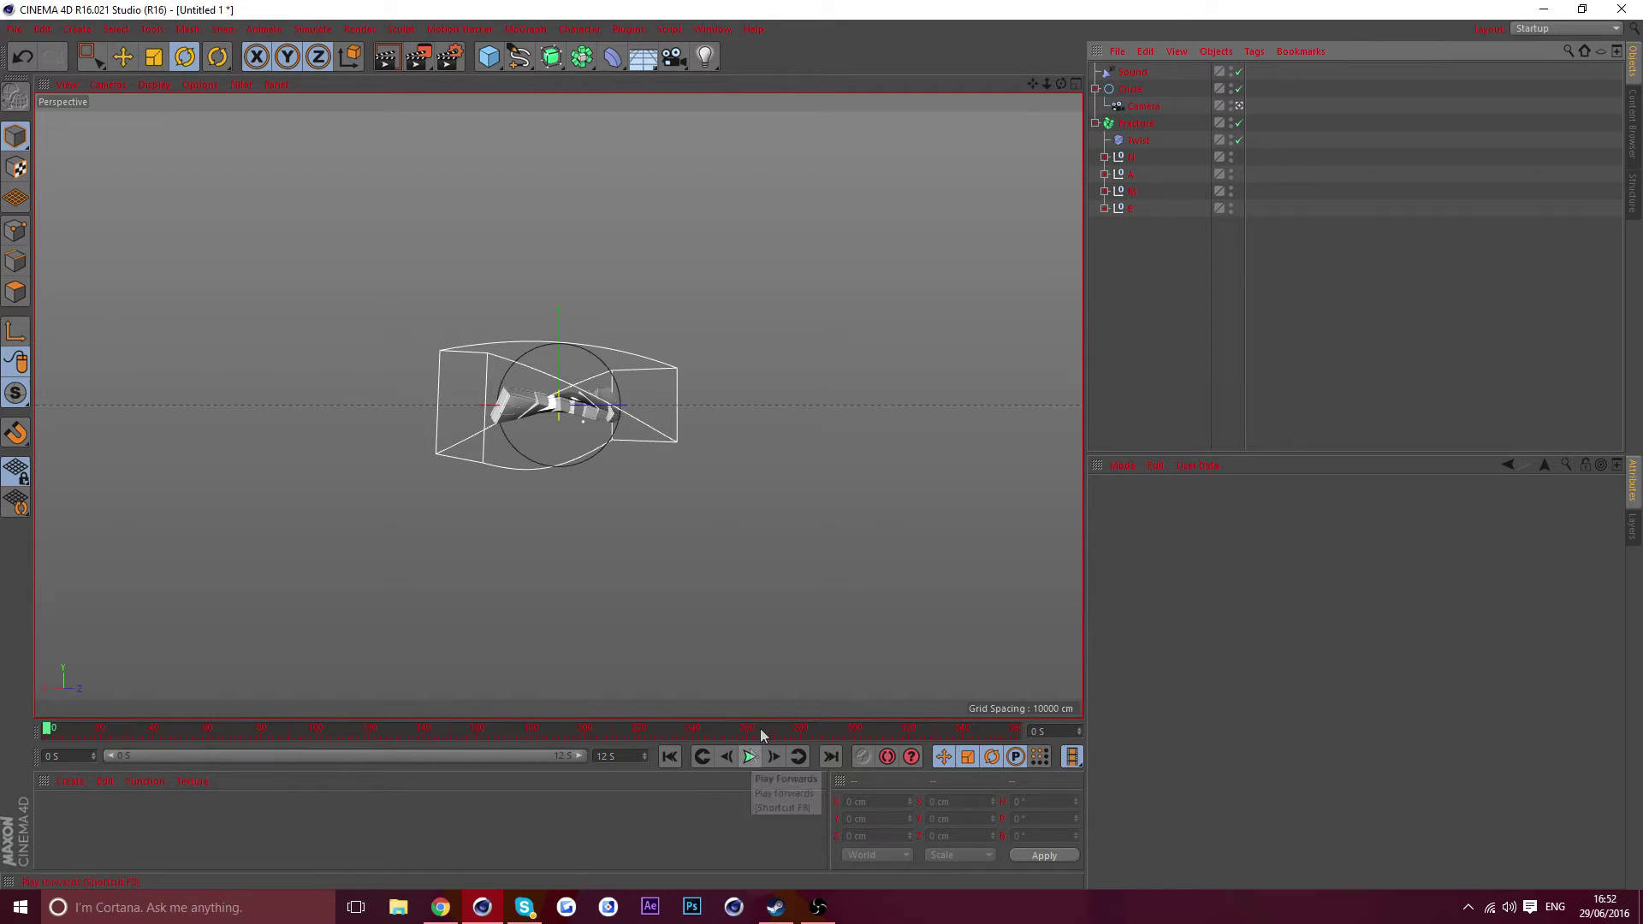
# Step: Set the Twist deformer's angle to 25° at frame 99 and update its keyframe
pyautogui.click(1139, 139)
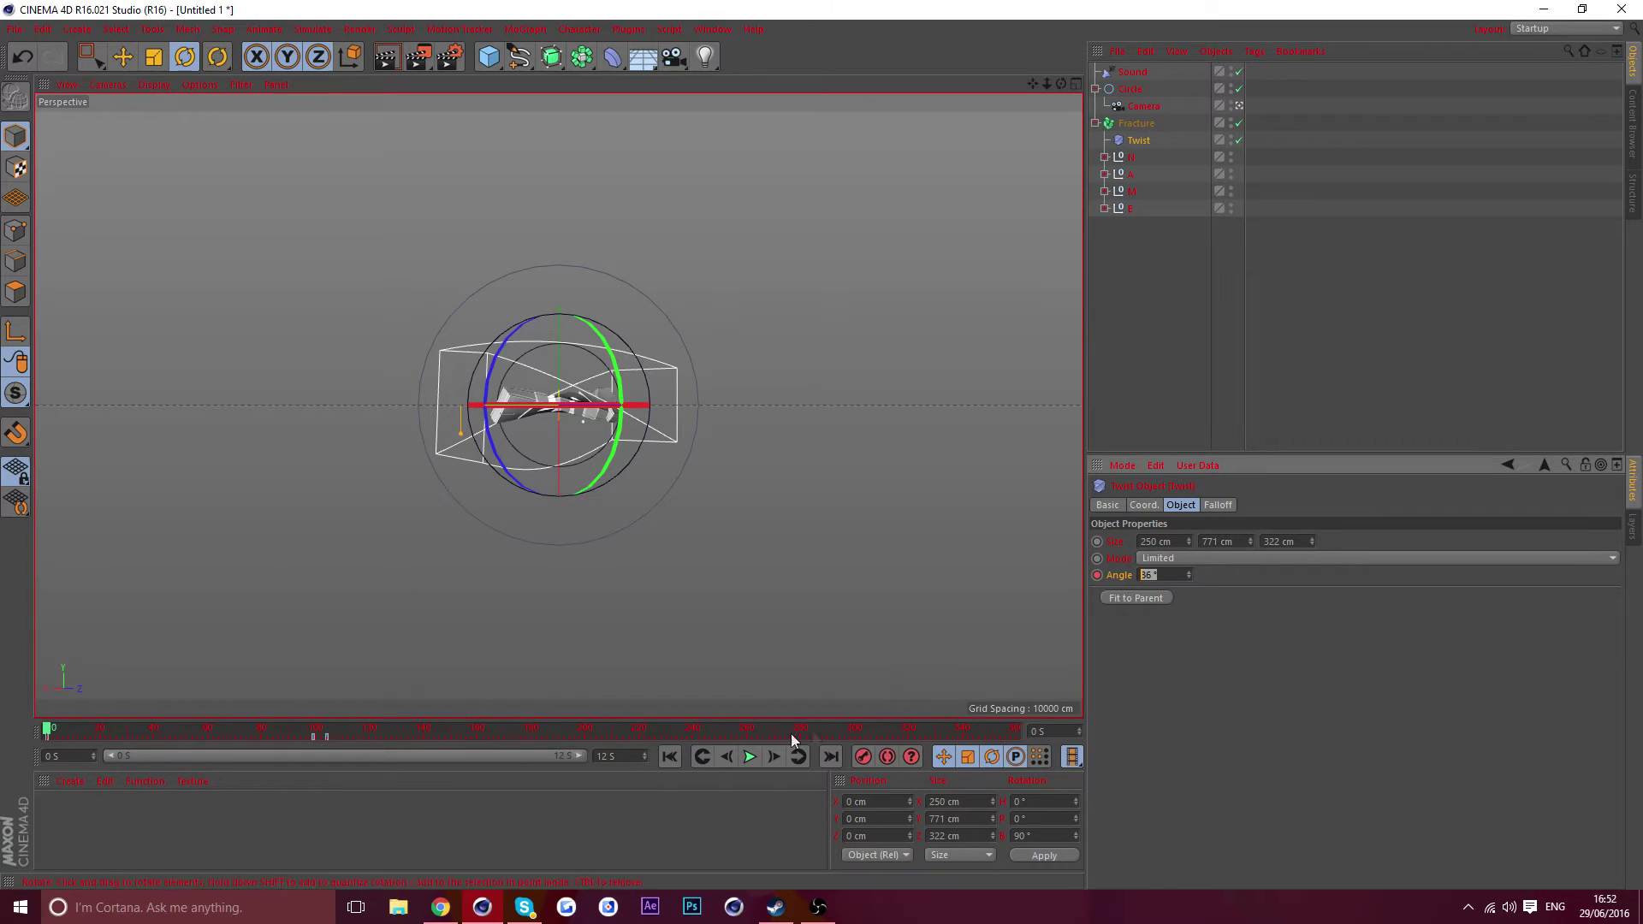
pyautogui.click(797, 757)
pyautogui.click(1149, 574)
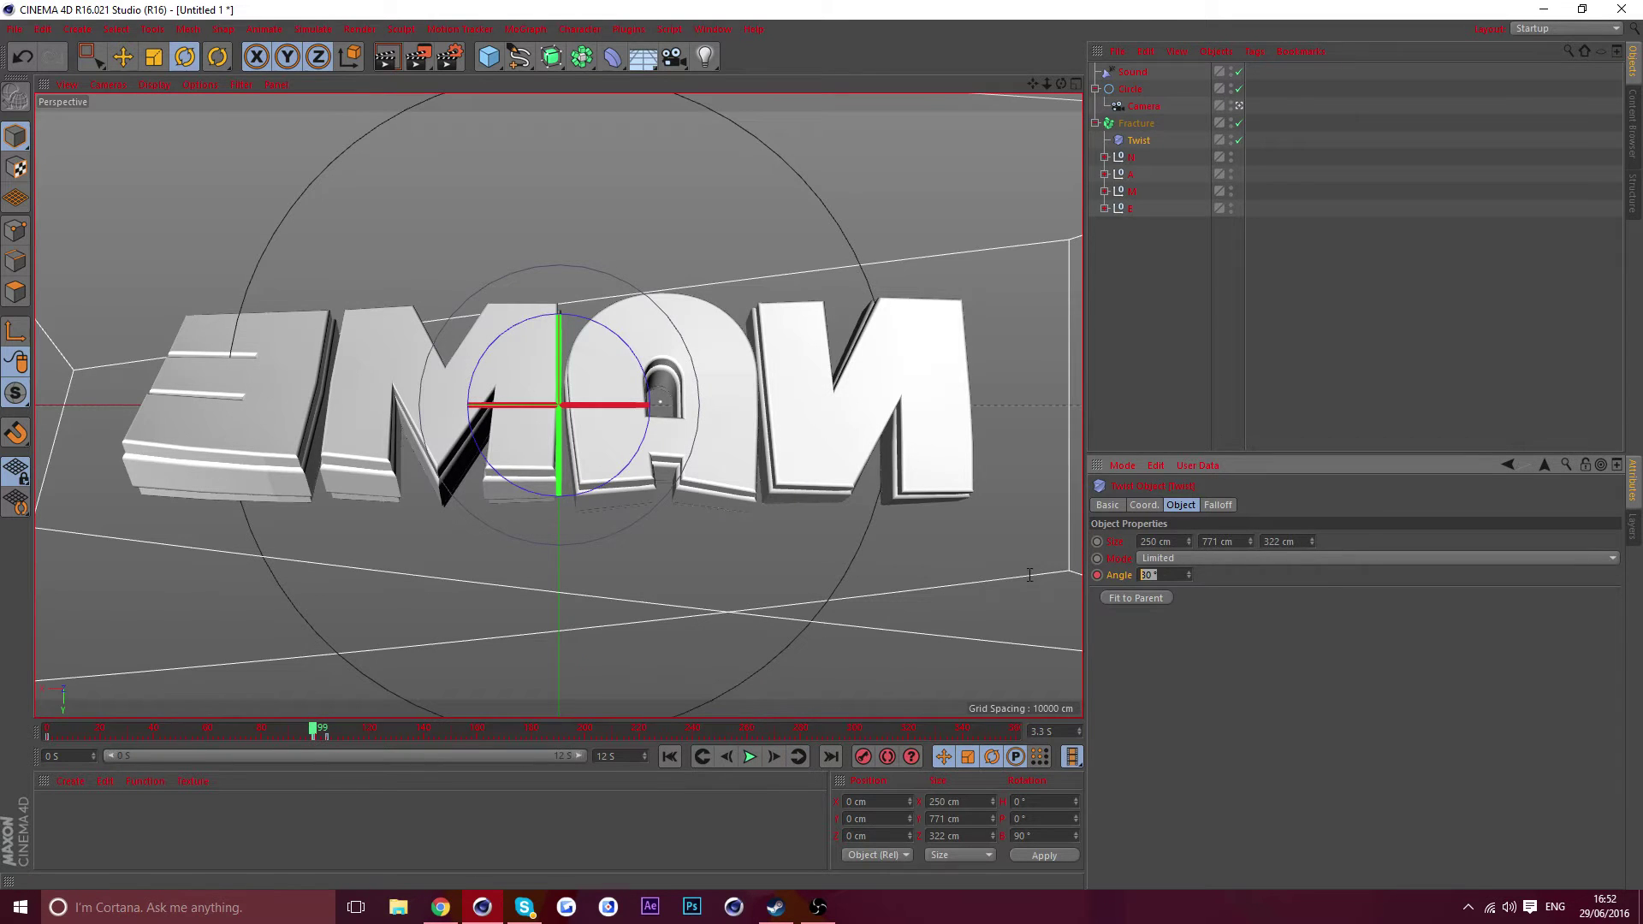
pyautogui.click(796, 756)
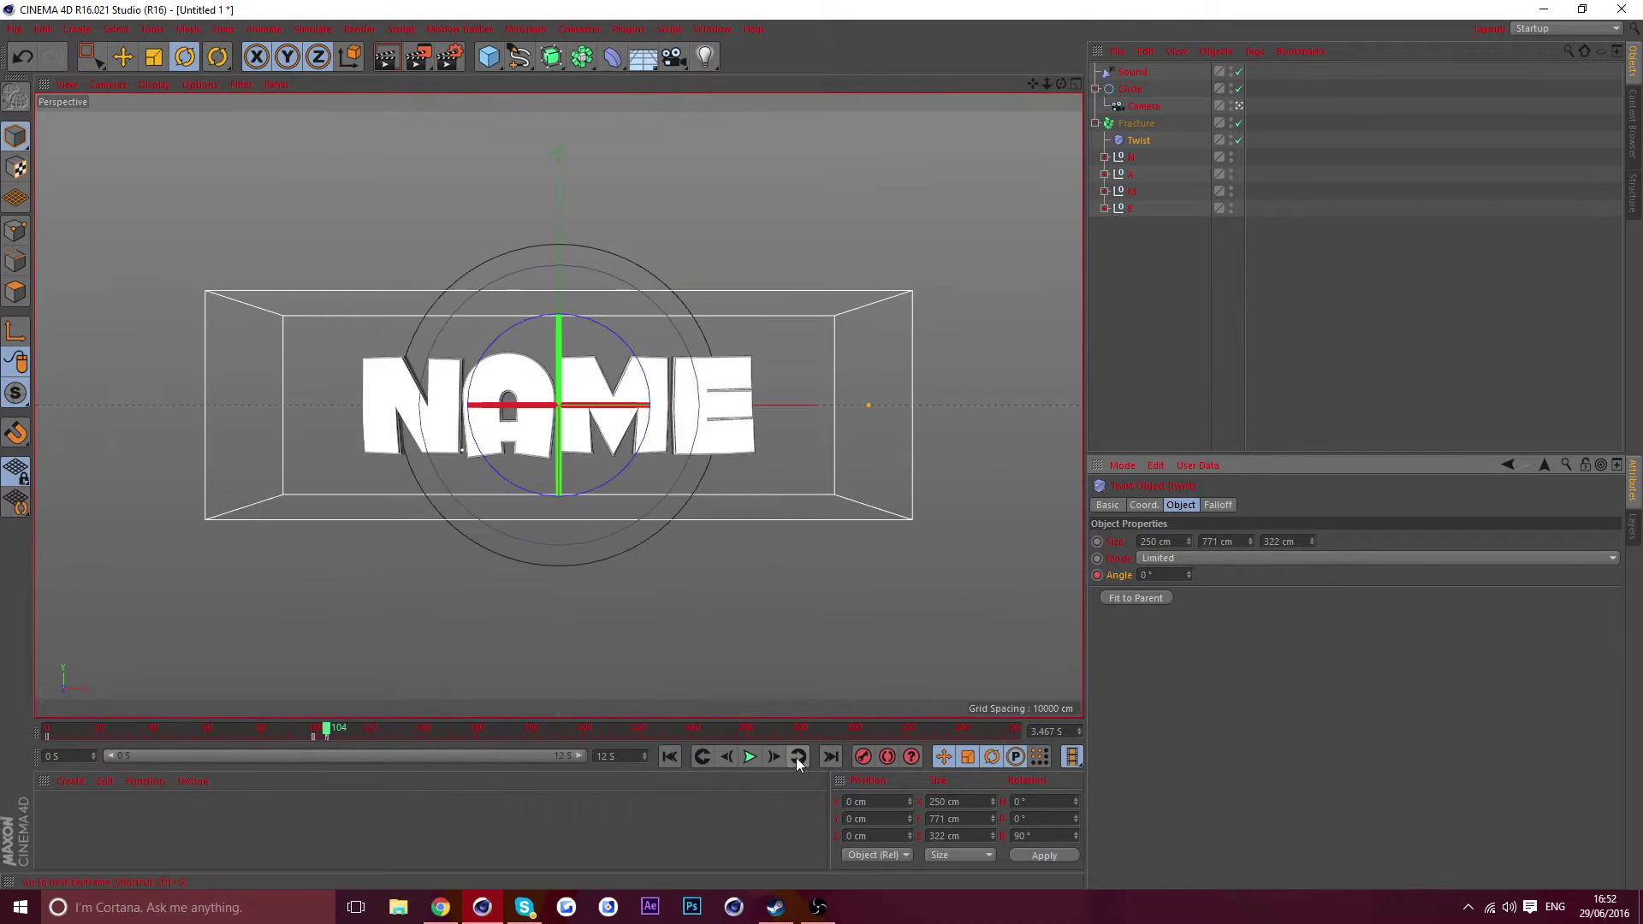
pyautogui.click(707, 757)
pyautogui.moveTo(1169, 575); pyautogui.dragTo(911, 568)
pyautogui.write('25')
pyautogui.click(1204, 581)
pyautogui.keyDown('ctrl'); pyautogui.click(1100, 578); pyautogui.keyUp('ctrl')
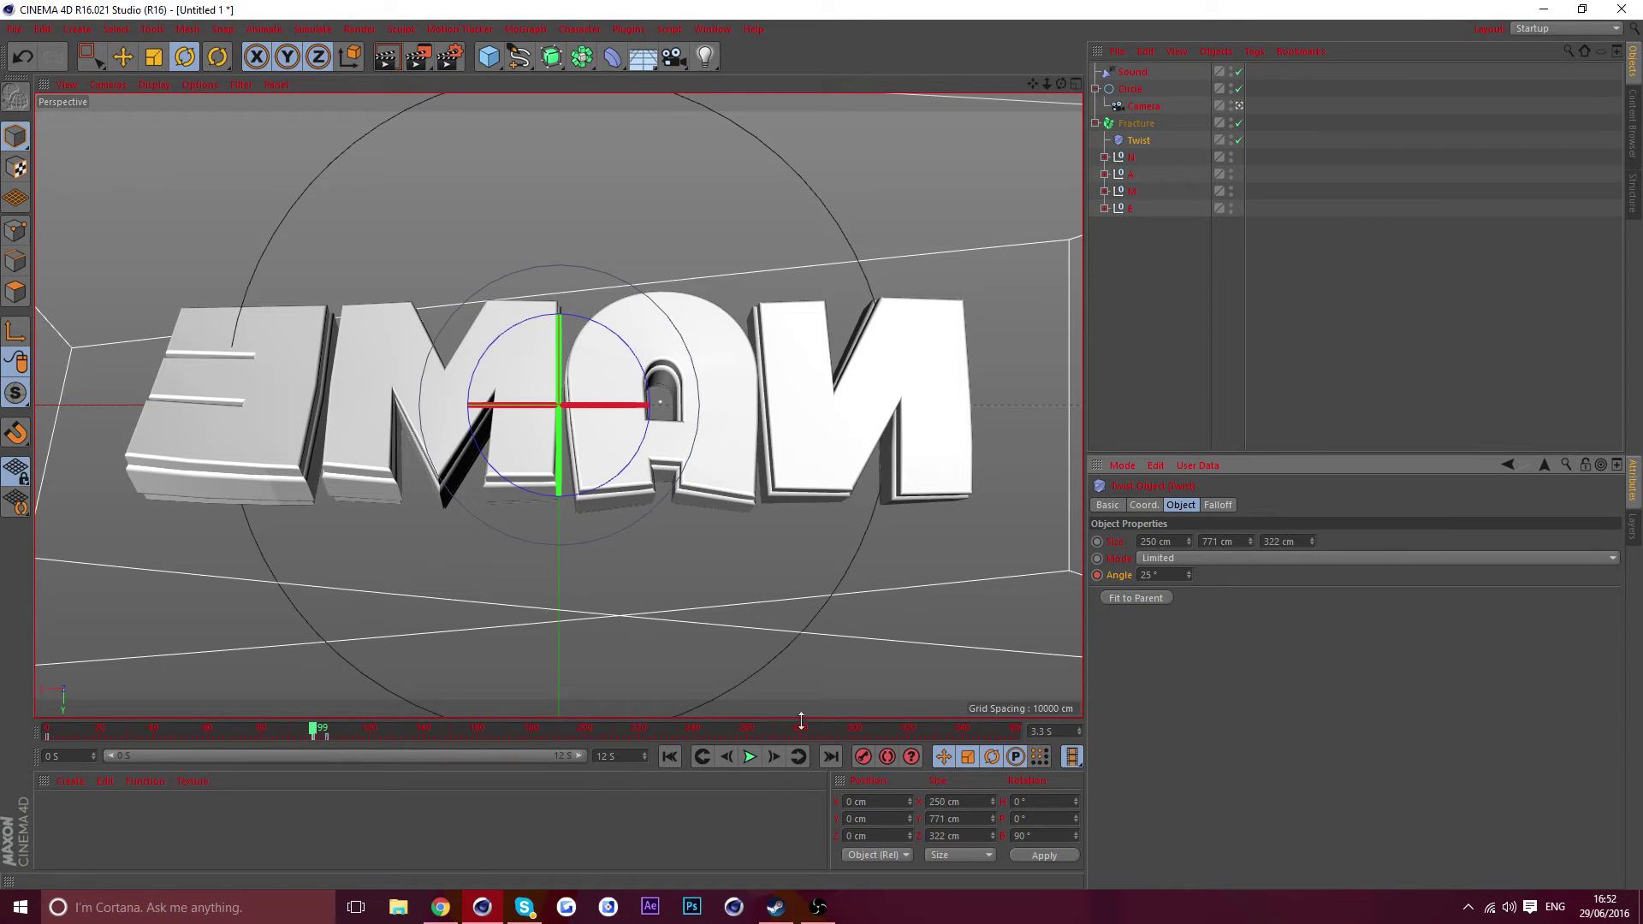
# Step: Play the animation from the start to check the revised twist
pyautogui.click(670, 757)
pyautogui.click(750, 756)
pyautogui.click(1212, 401)
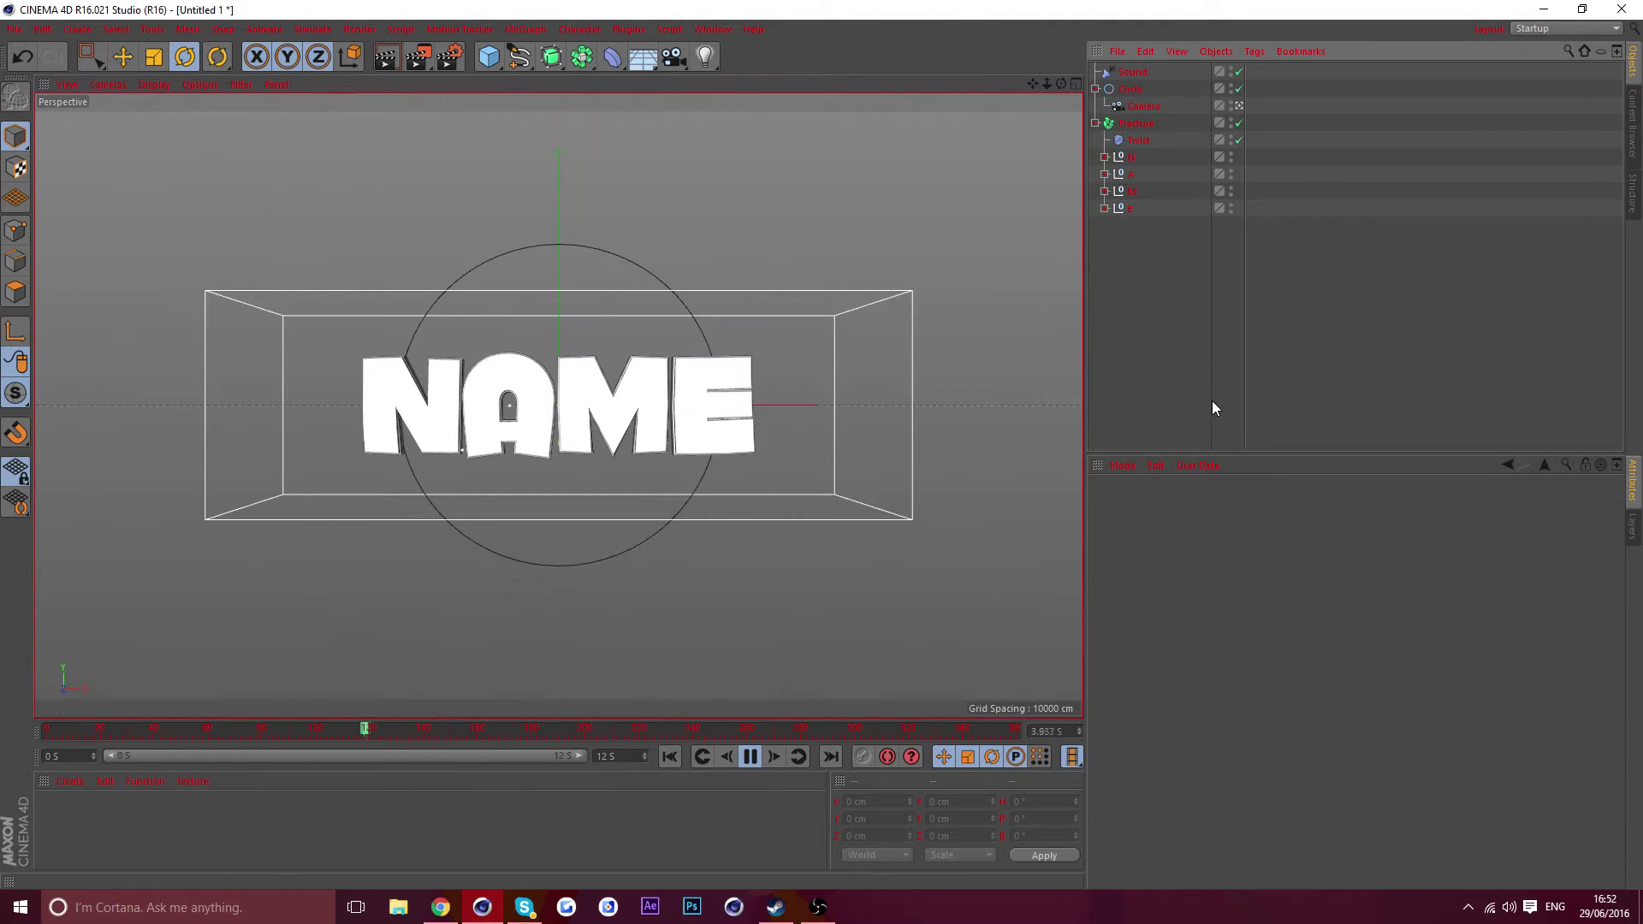
pyautogui.click(753, 758)
# Step: Select the Circle and play through the timeline to find the moment for its next rotation
pyautogui.click(1130, 89)
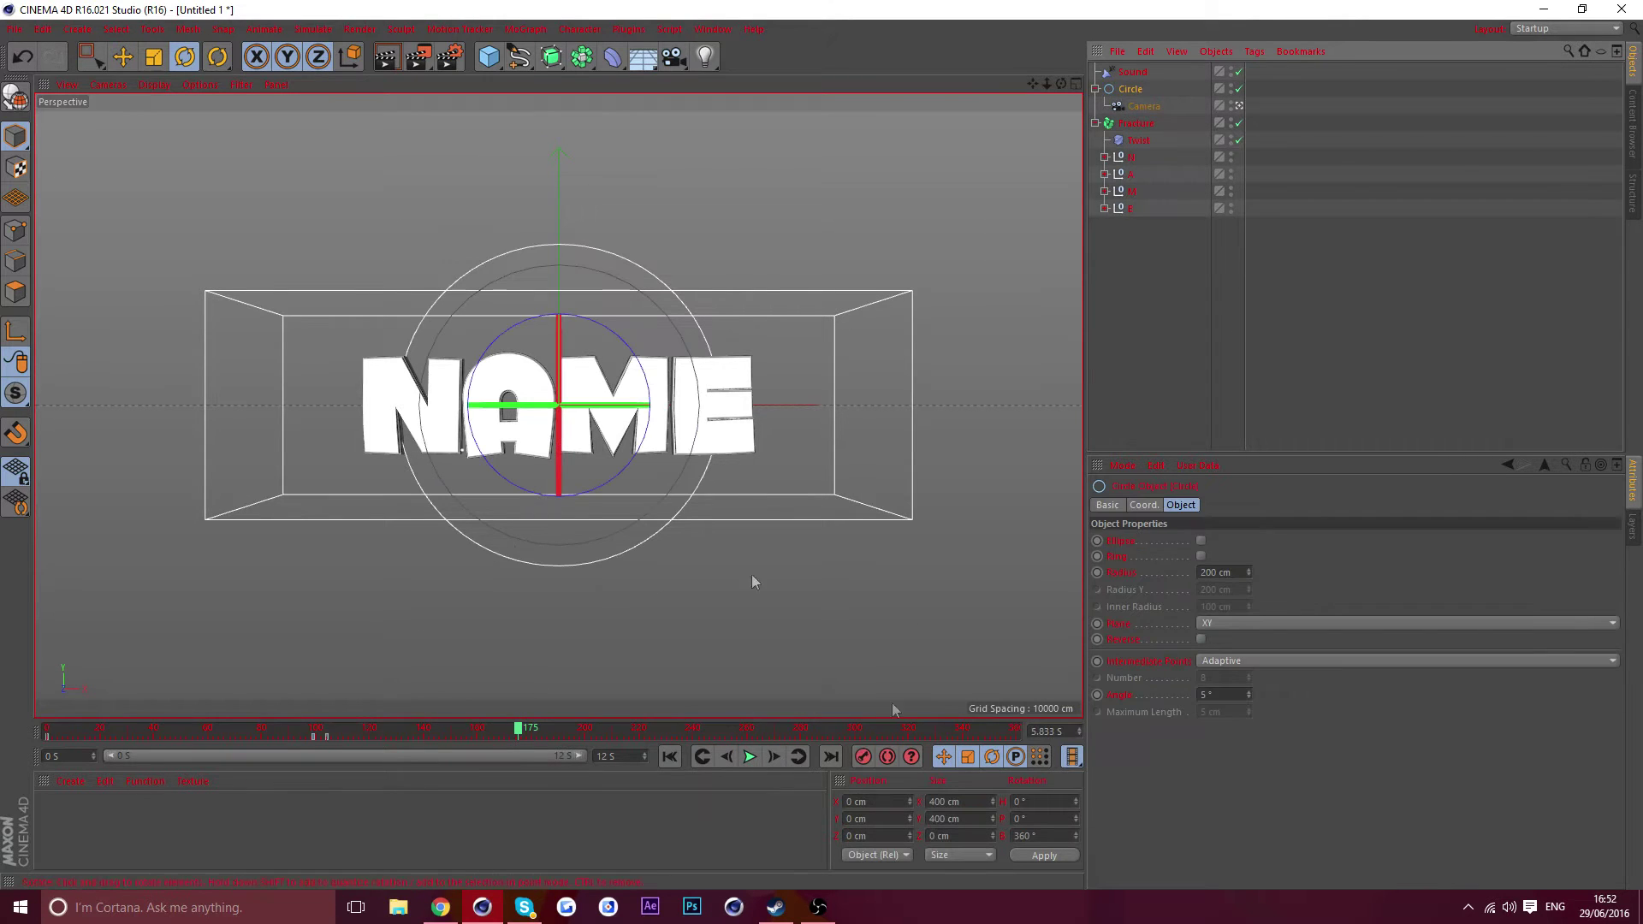
pyautogui.click(278, 729)
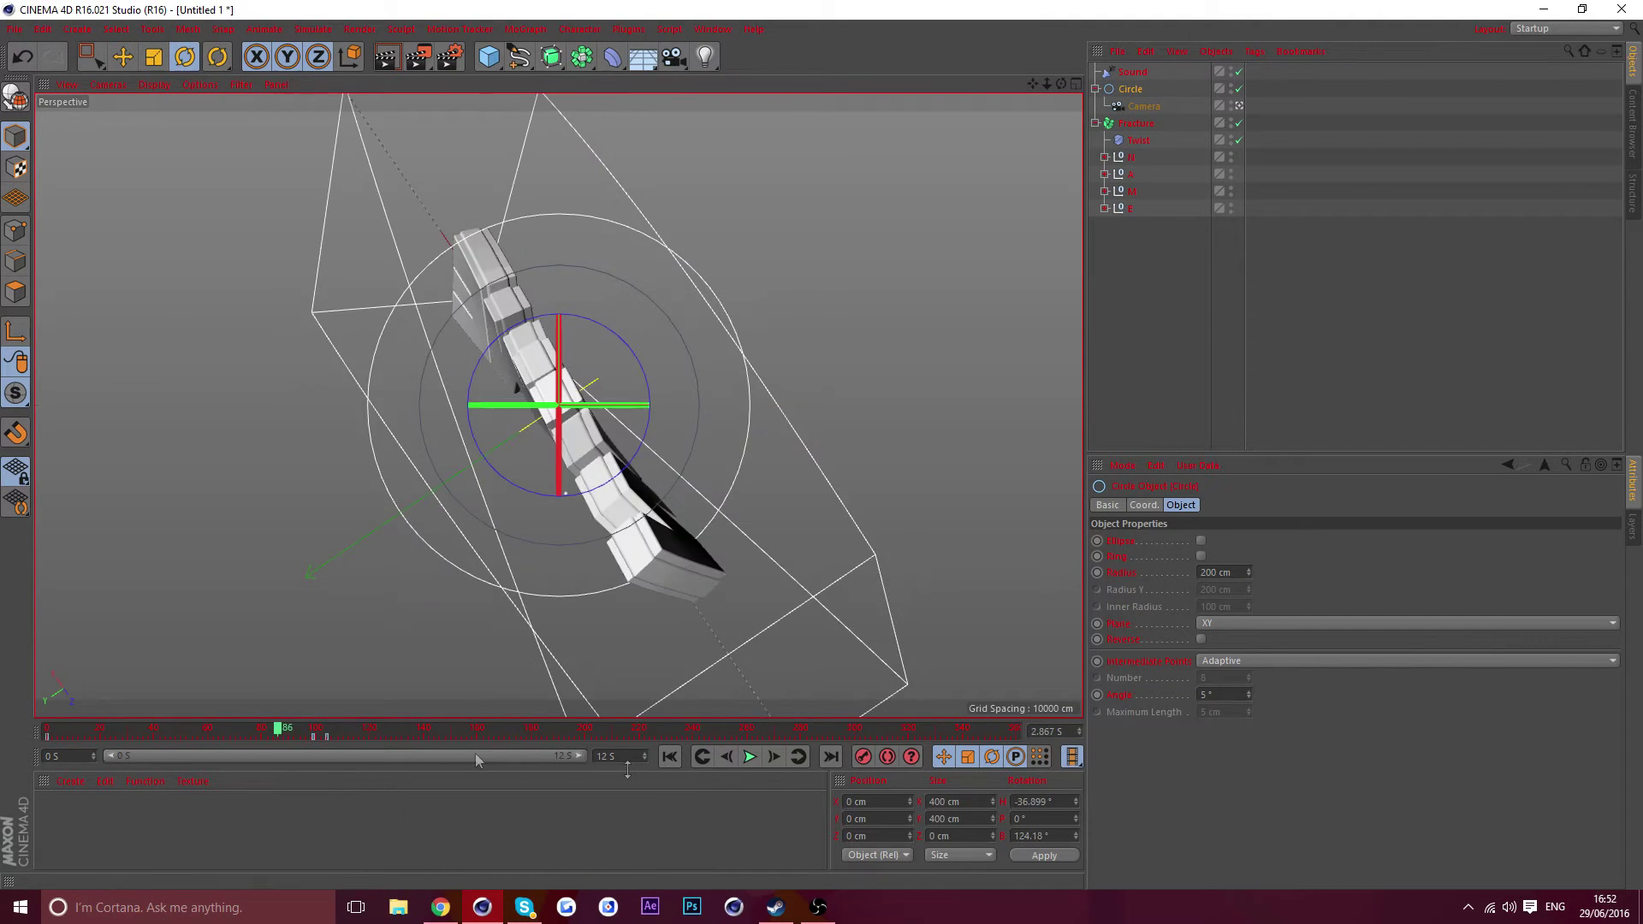
pyautogui.click(751, 757)
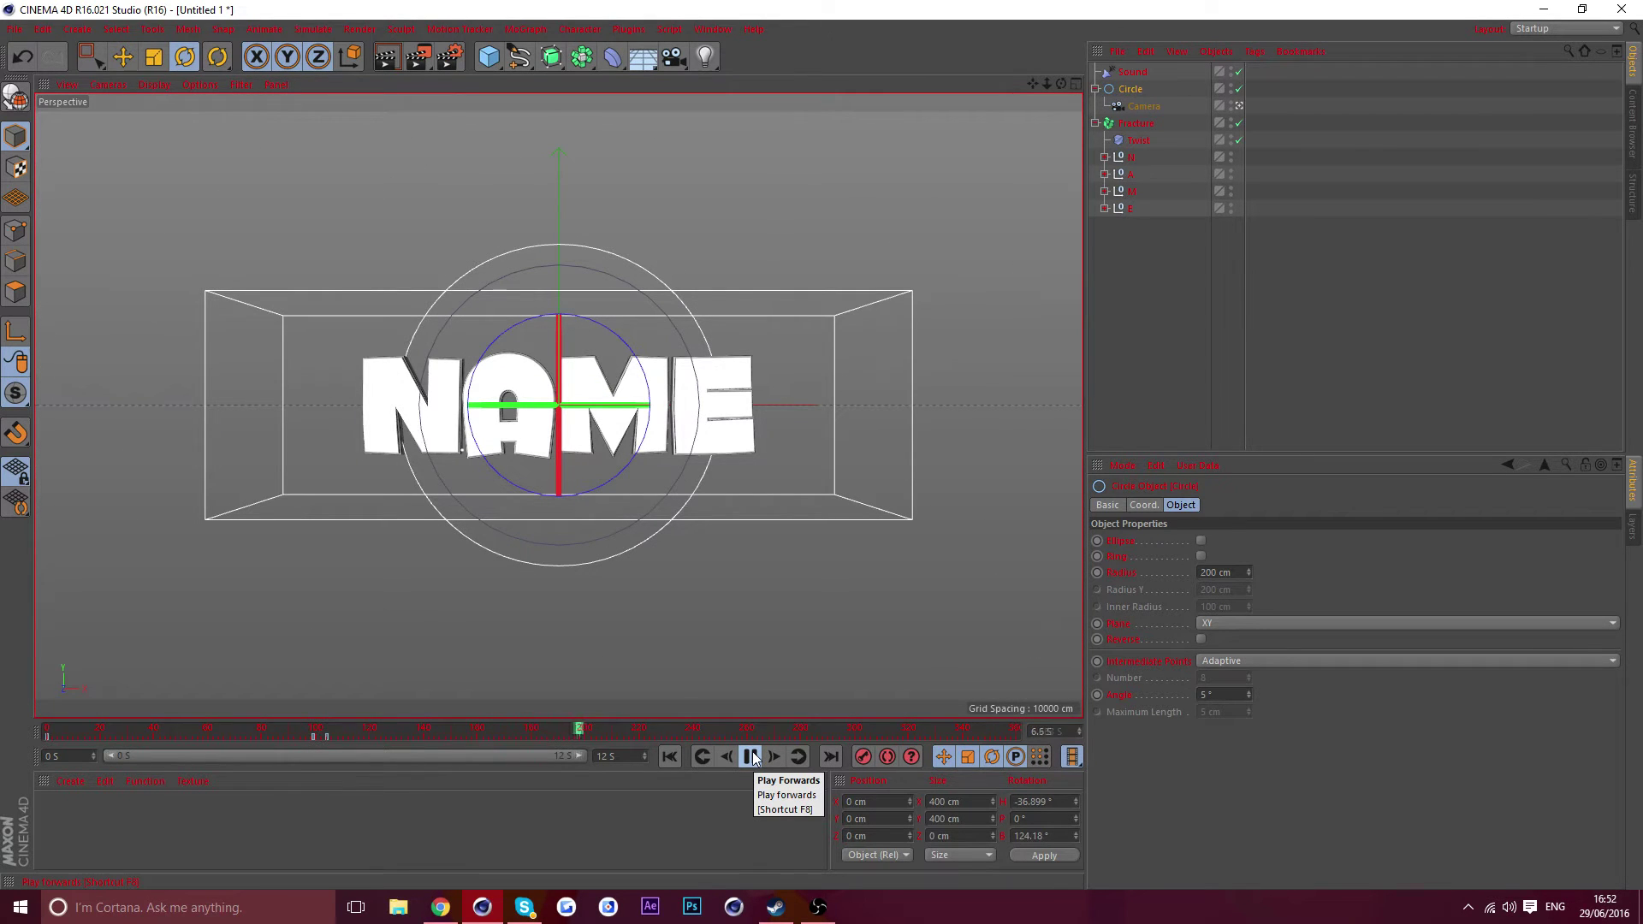
pyautogui.click(751, 756)
pyautogui.click(511, 728)
pyautogui.moveTo(575, 727); pyautogui.dragTo(397, 736)
pyautogui.click(471, 729)
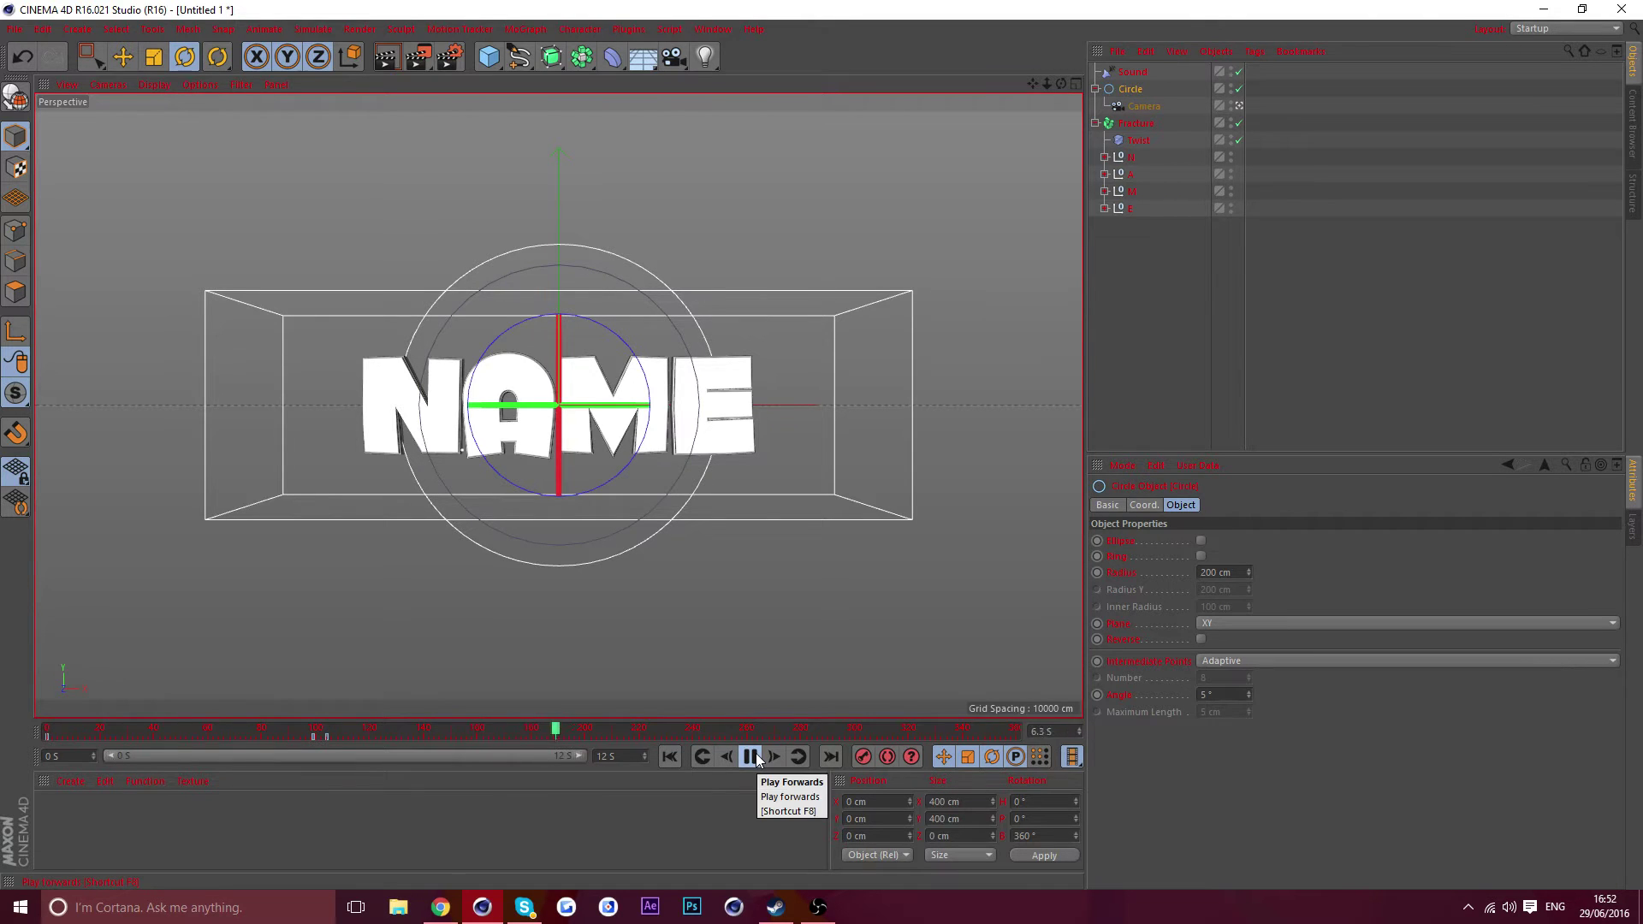
pyautogui.click(407, 730)
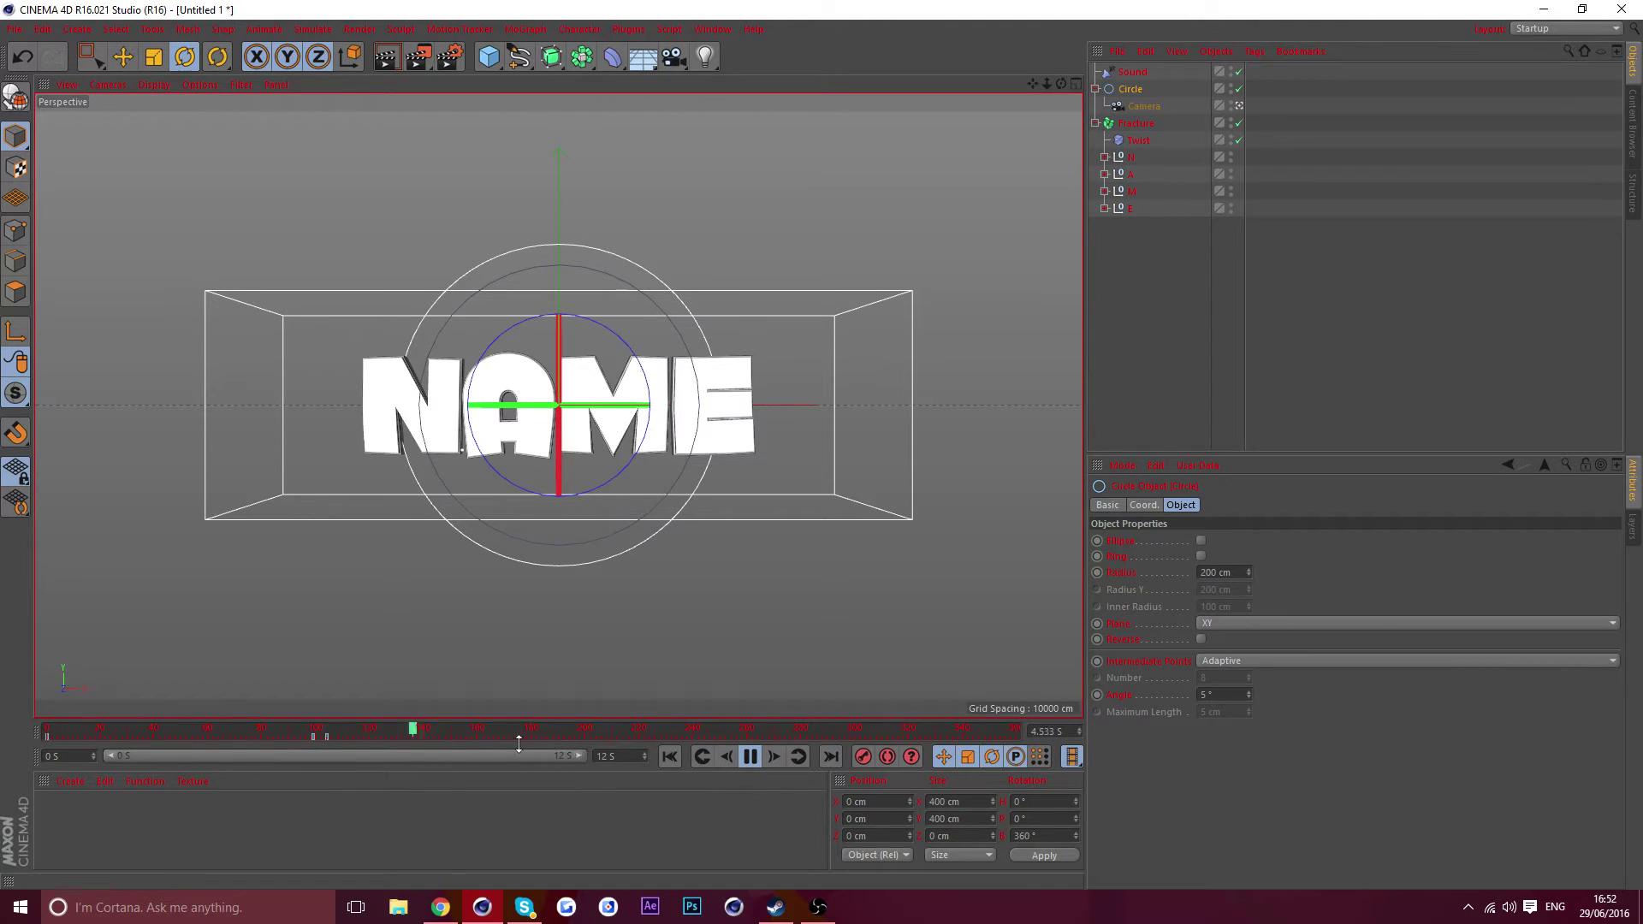
# Step: Keyframe the Circle's current rotation at frame 176
pyautogui.click(751, 757)
pyautogui.click(750, 757)
pyautogui.click(726, 756)
pyautogui.click(727, 755)
pyautogui.click(726, 756)
pyautogui.click(727, 756)
pyautogui.click(727, 756)
pyautogui.click(727, 756)
# Step: Rotate the Circle to 420° at frame 181 and keyframe it
pyautogui.click(775, 756)
pyautogui.click(776, 757)
pyautogui.click(775, 756)
pyautogui.click(775, 757)
pyautogui.click(776, 757)
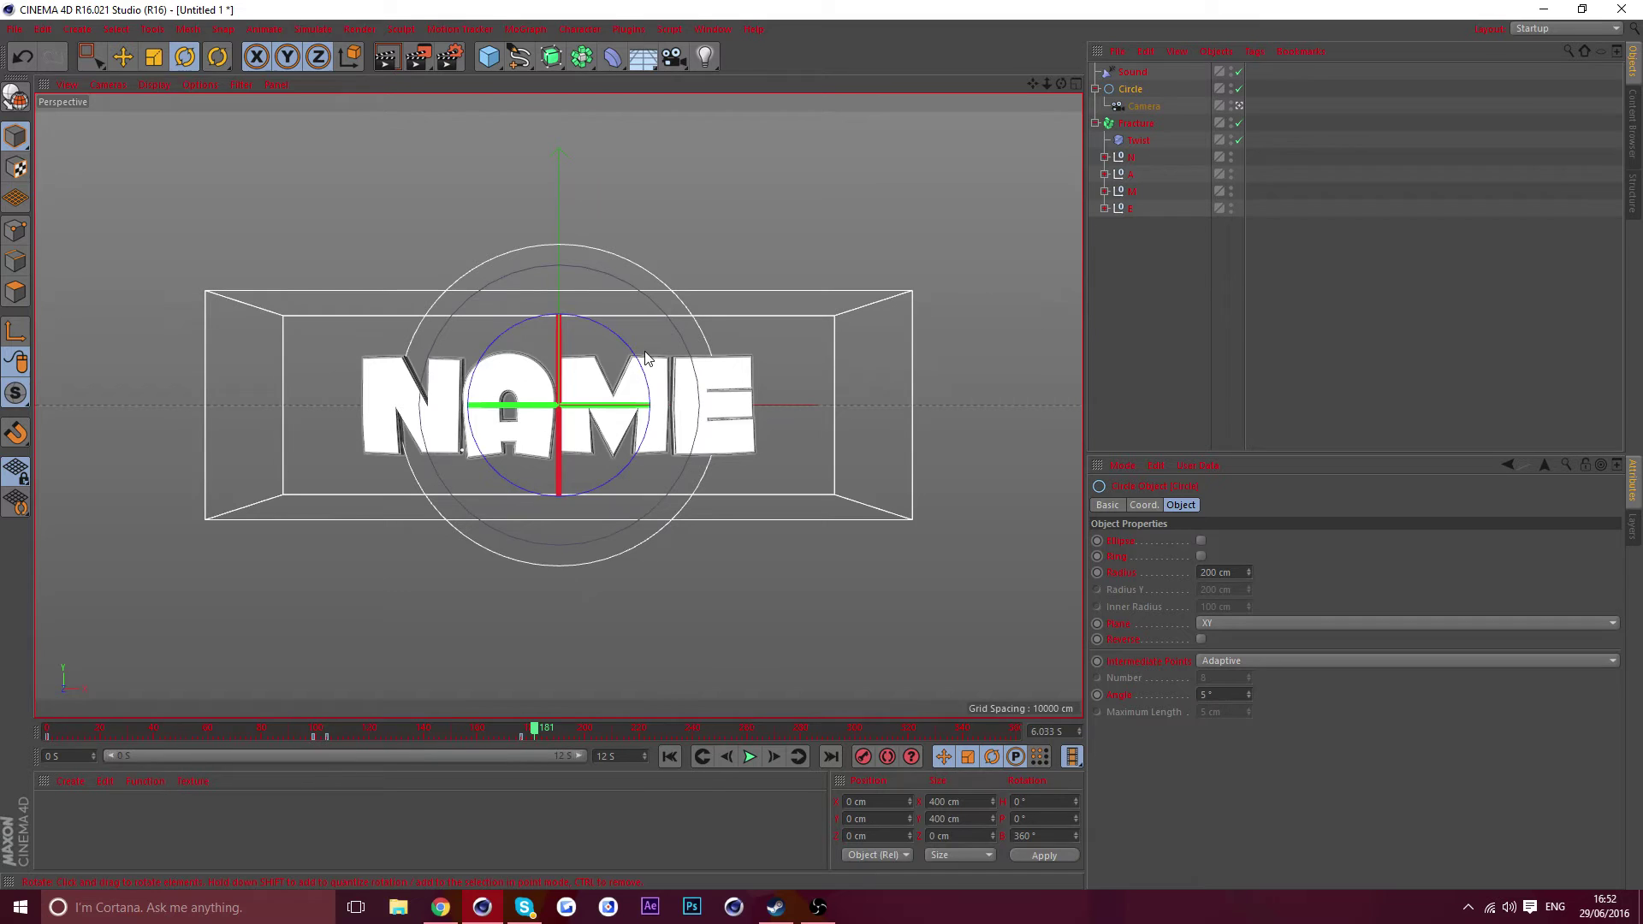
pyautogui.moveTo(643, 364); pyautogui.dragTo(644, 449)
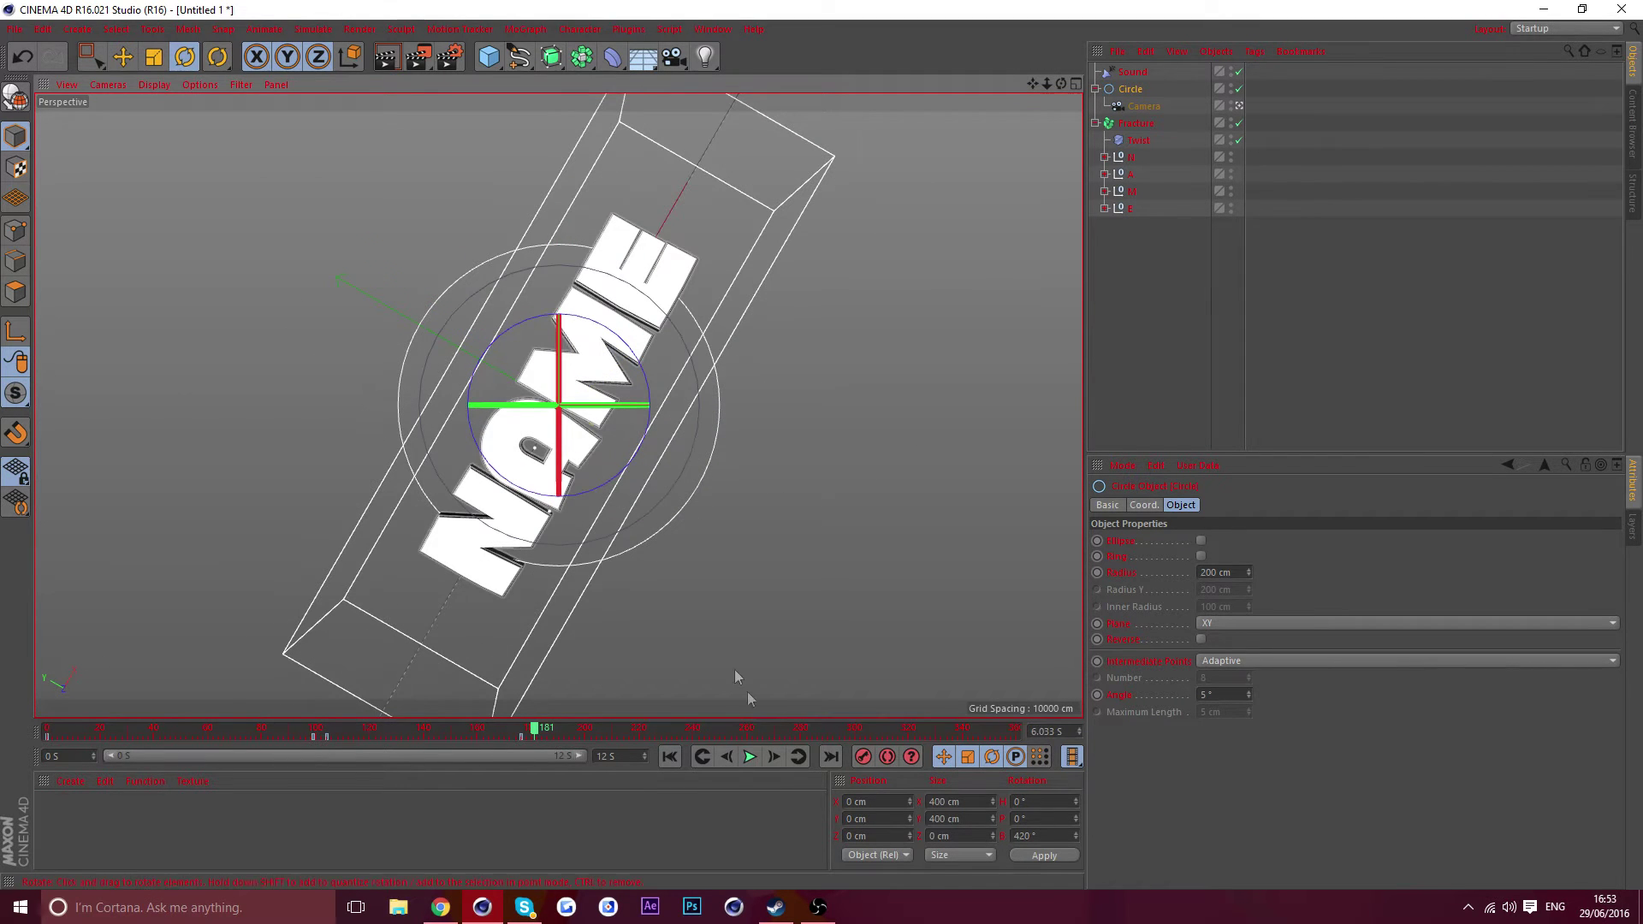
# Step: Keyframe the Circle's tilted rotation at frame 189
pyautogui.click(755, 757)
pyautogui.click(753, 757)
pyautogui.click(726, 757)
pyautogui.click(726, 757)
pyautogui.click(862, 756)
# Step: Rotate the Circle the opposite way to 310° at frame 194 and keyframe it
pyautogui.click(778, 753)
pyautogui.click(778, 753)
pyautogui.click(777, 748)
pyautogui.click(778, 748)
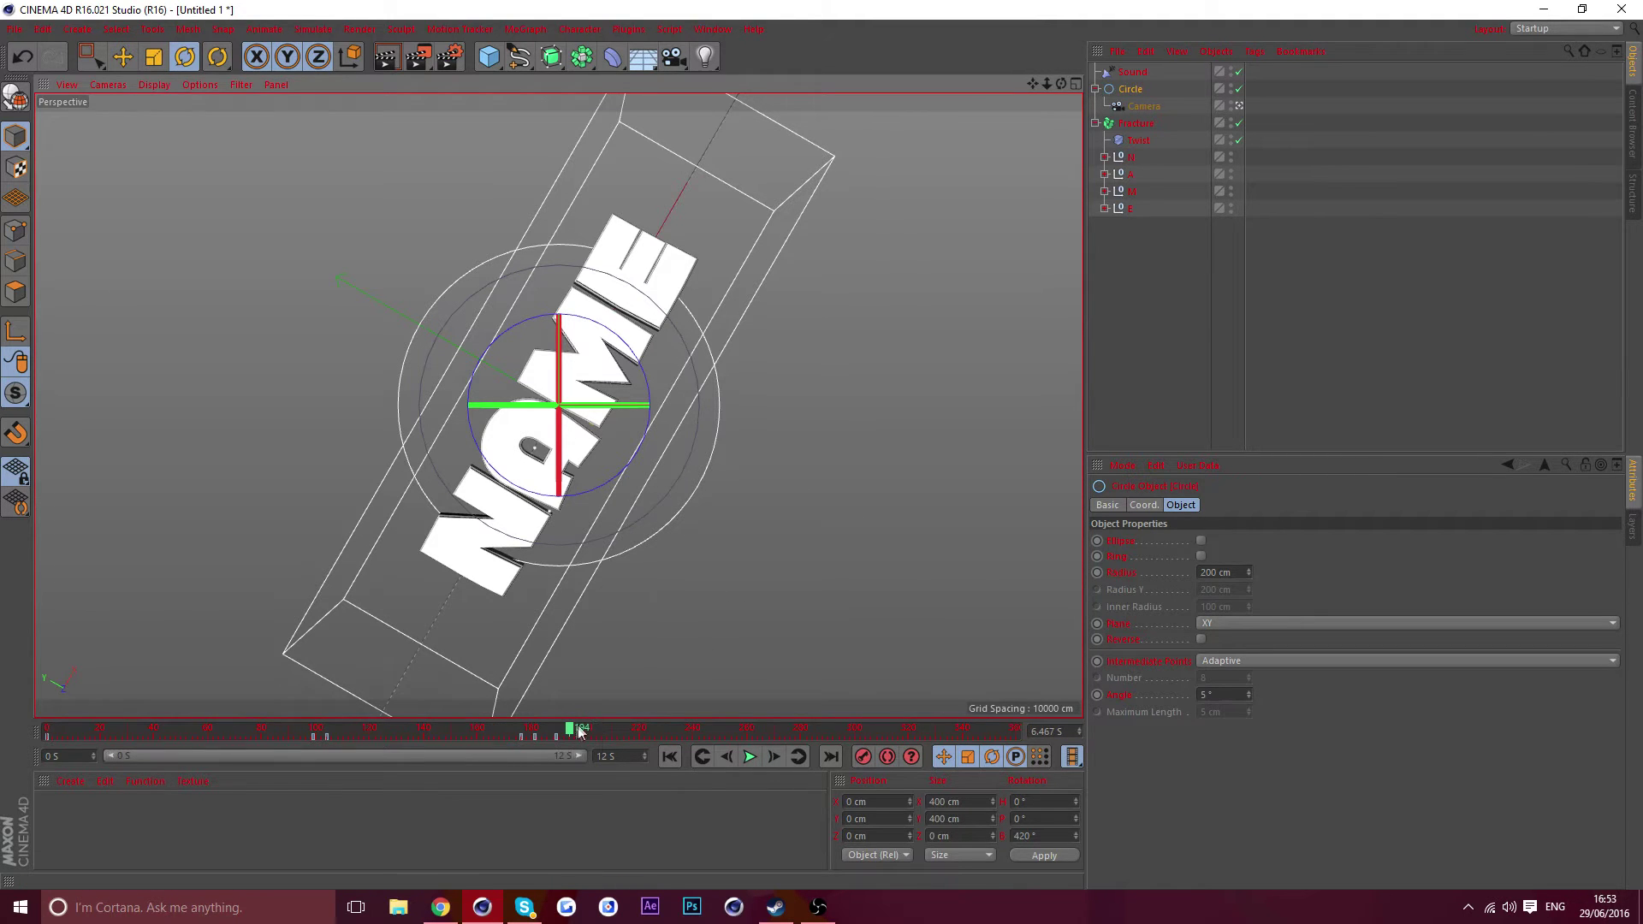
pyautogui.moveTo(638, 346); pyautogui.dragTo(270, 238)
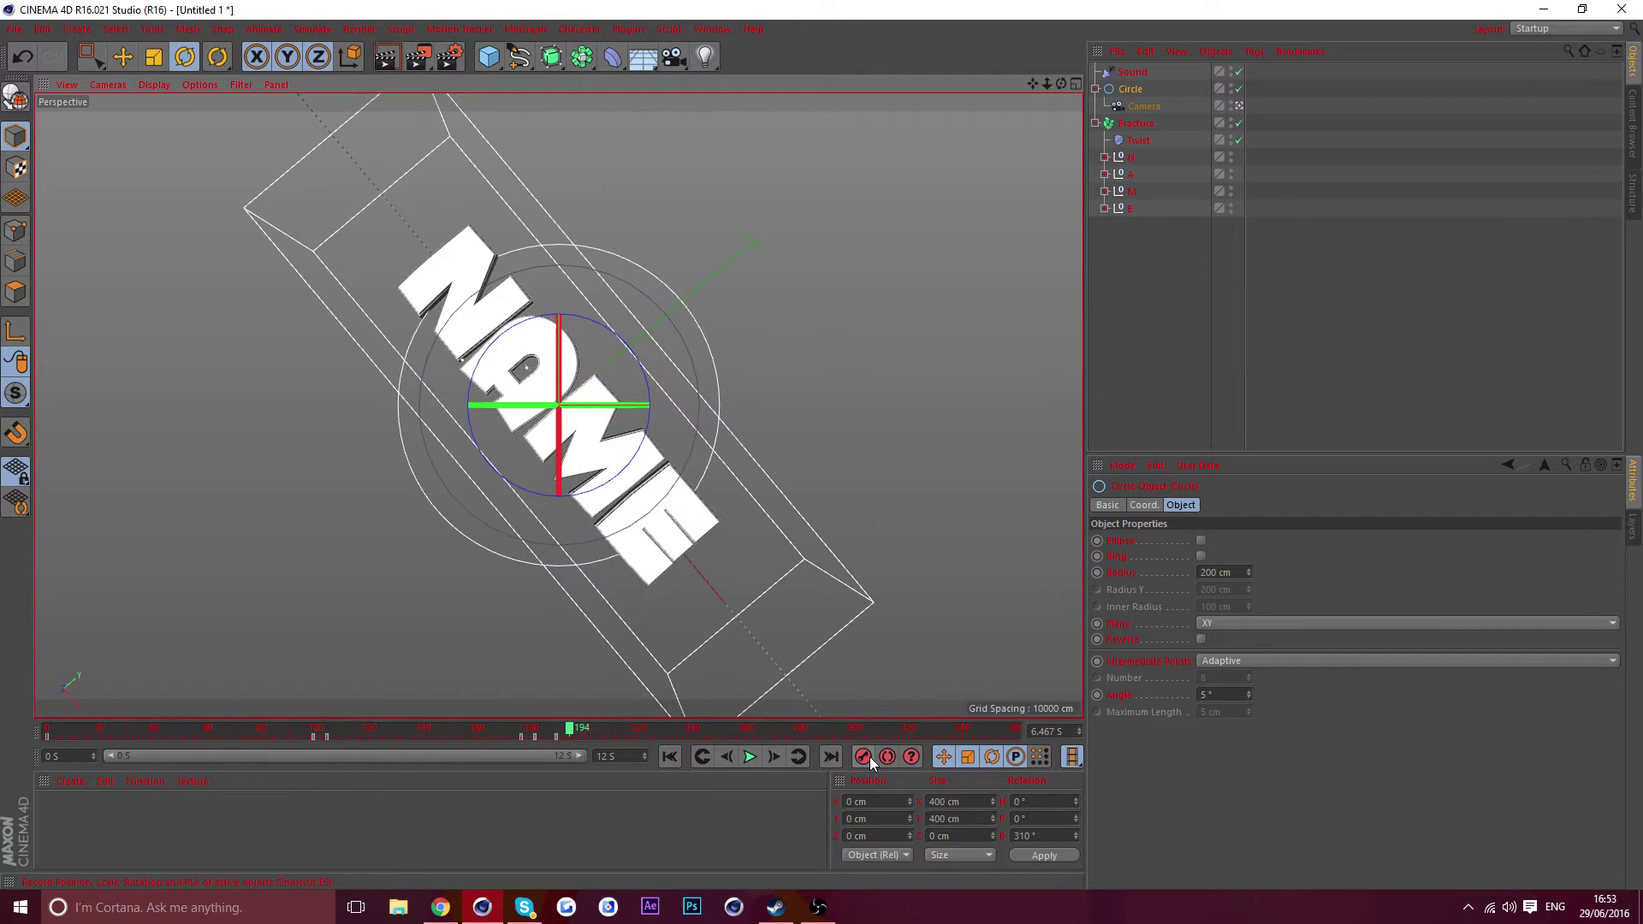
# Step: Play back the two tilts and keyframe the Circle's held rotation at frame 203
pyautogui.click(482, 729)
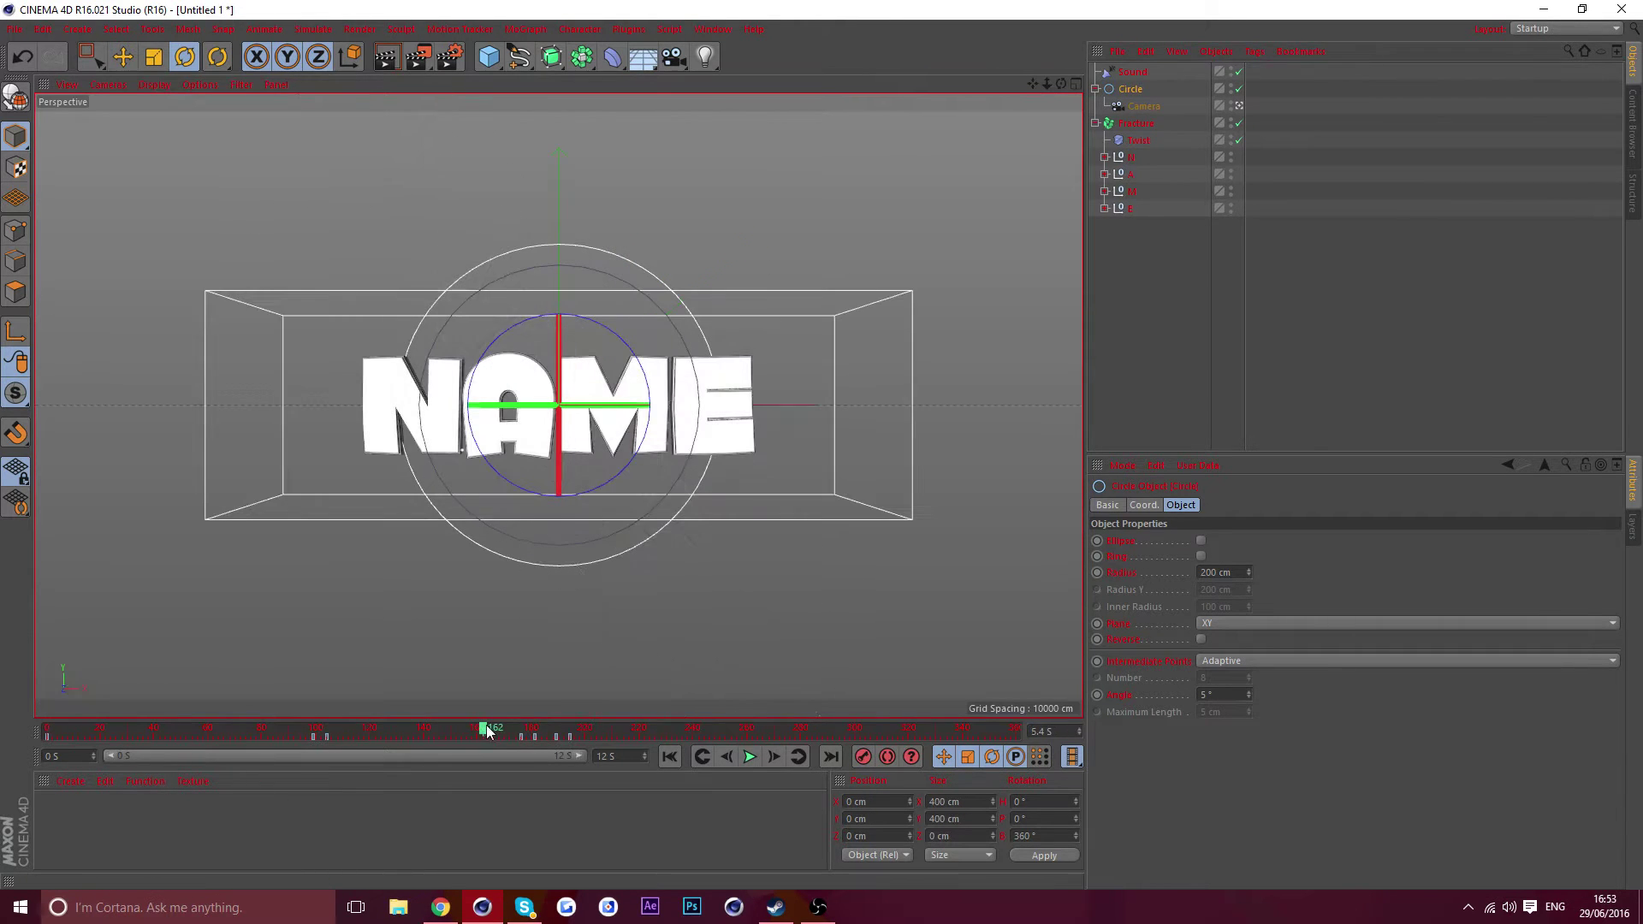
pyautogui.click(749, 757)
pyautogui.click(749, 756)
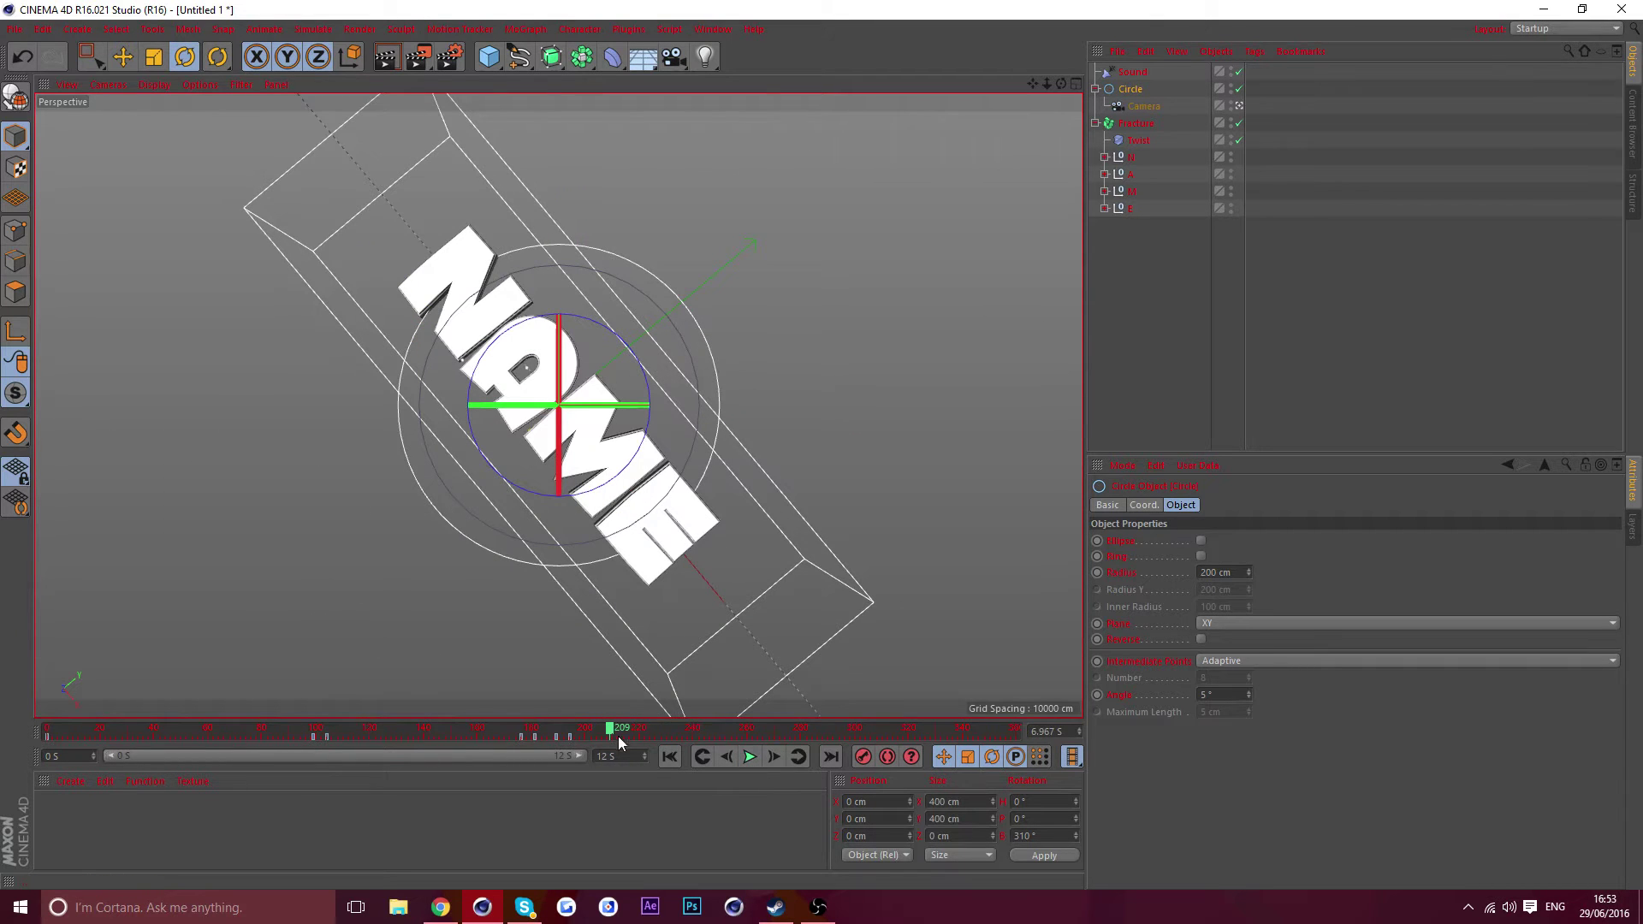
pyautogui.click(482, 729)
pyautogui.click(749, 757)
pyautogui.click(751, 757)
pyautogui.click(727, 756)
pyautogui.click(727, 756)
pyautogui.click(726, 755)
pyautogui.click(863, 757)
# Step: Rotate the Circle back to 0° at frame 208 and keyframe it
pyautogui.click(774, 756)
pyautogui.click(773, 755)
pyautogui.click(773, 756)
pyautogui.click(774, 756)
pyautogui.click(774, 757)
pyautogui.moveTo(637, 356); pyautogui.dragTo(703, 444)
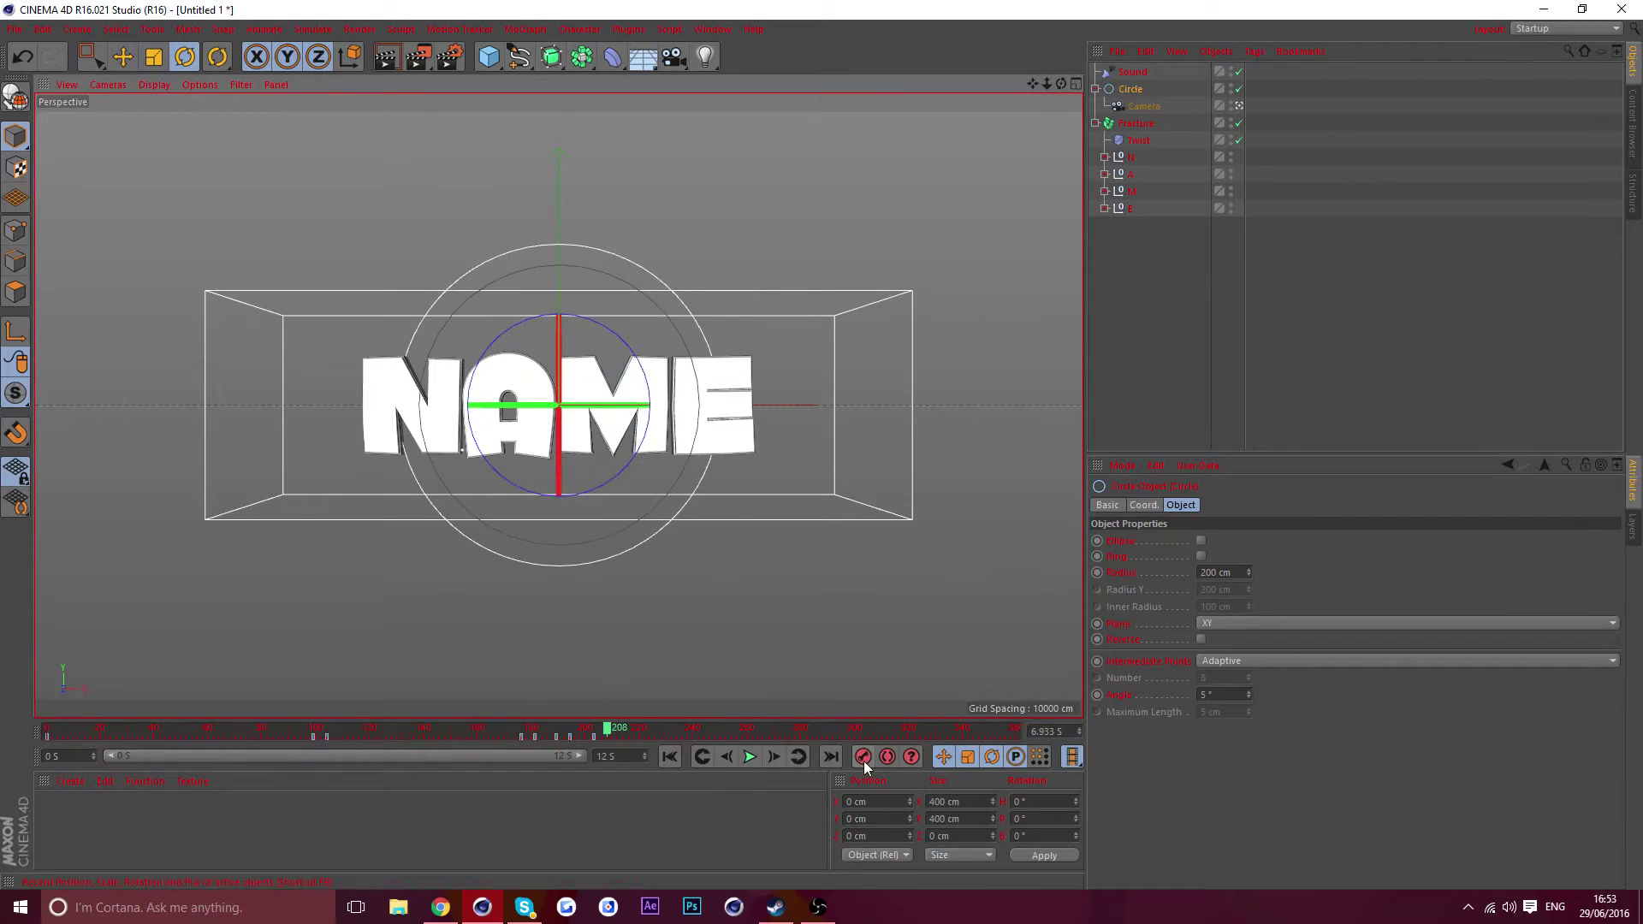
# Step: Play back the Circle's complete tilt sequence from about frame 162 and clear the selection
pyautogui.click(485, 728)
pyautogui.click(742, 761)
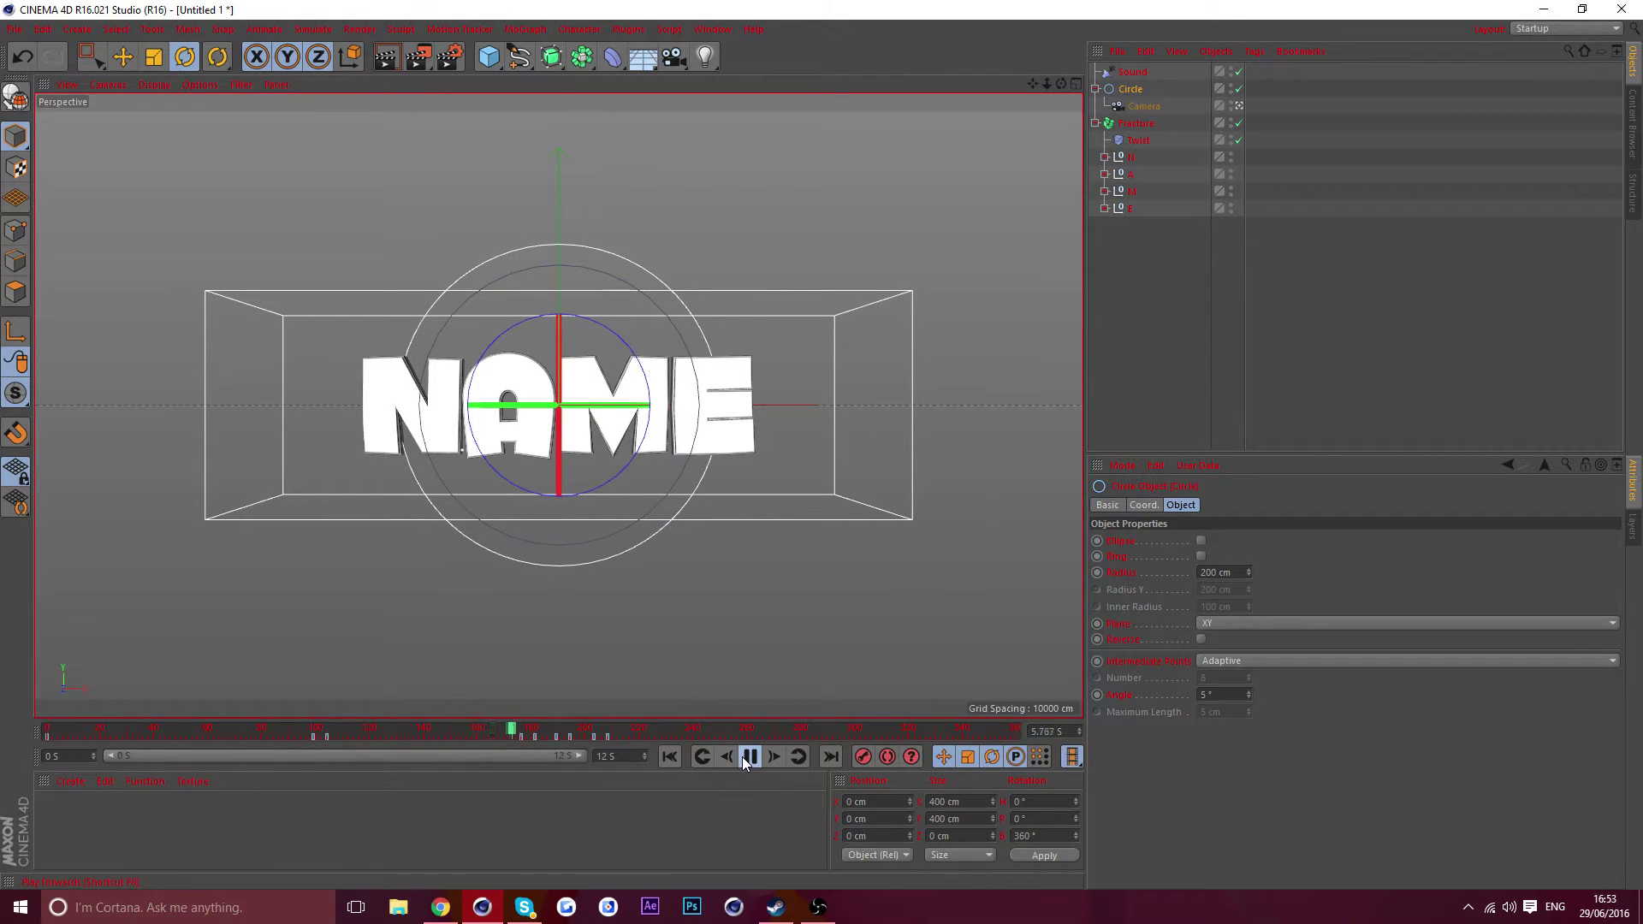
pyautogui.click(743, 759)
pyautogui.click(1121, 265)
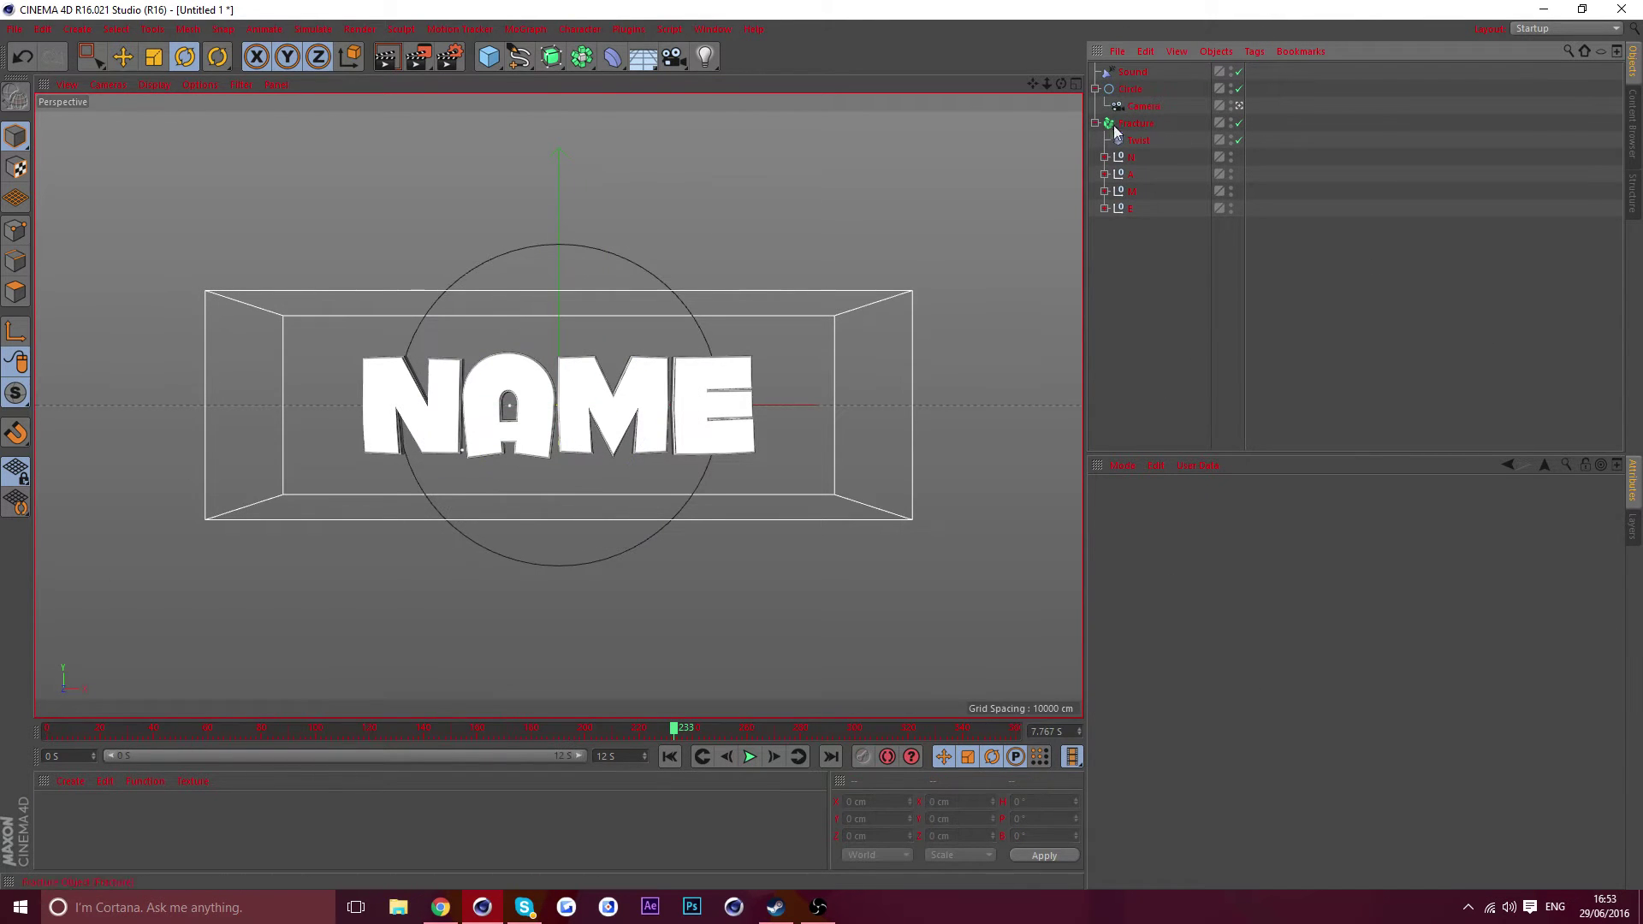
# Step: Select the Circle and open its F-curves
pyautogui.click(1121, 89)
pyautogui.rightClick(1125, 88)
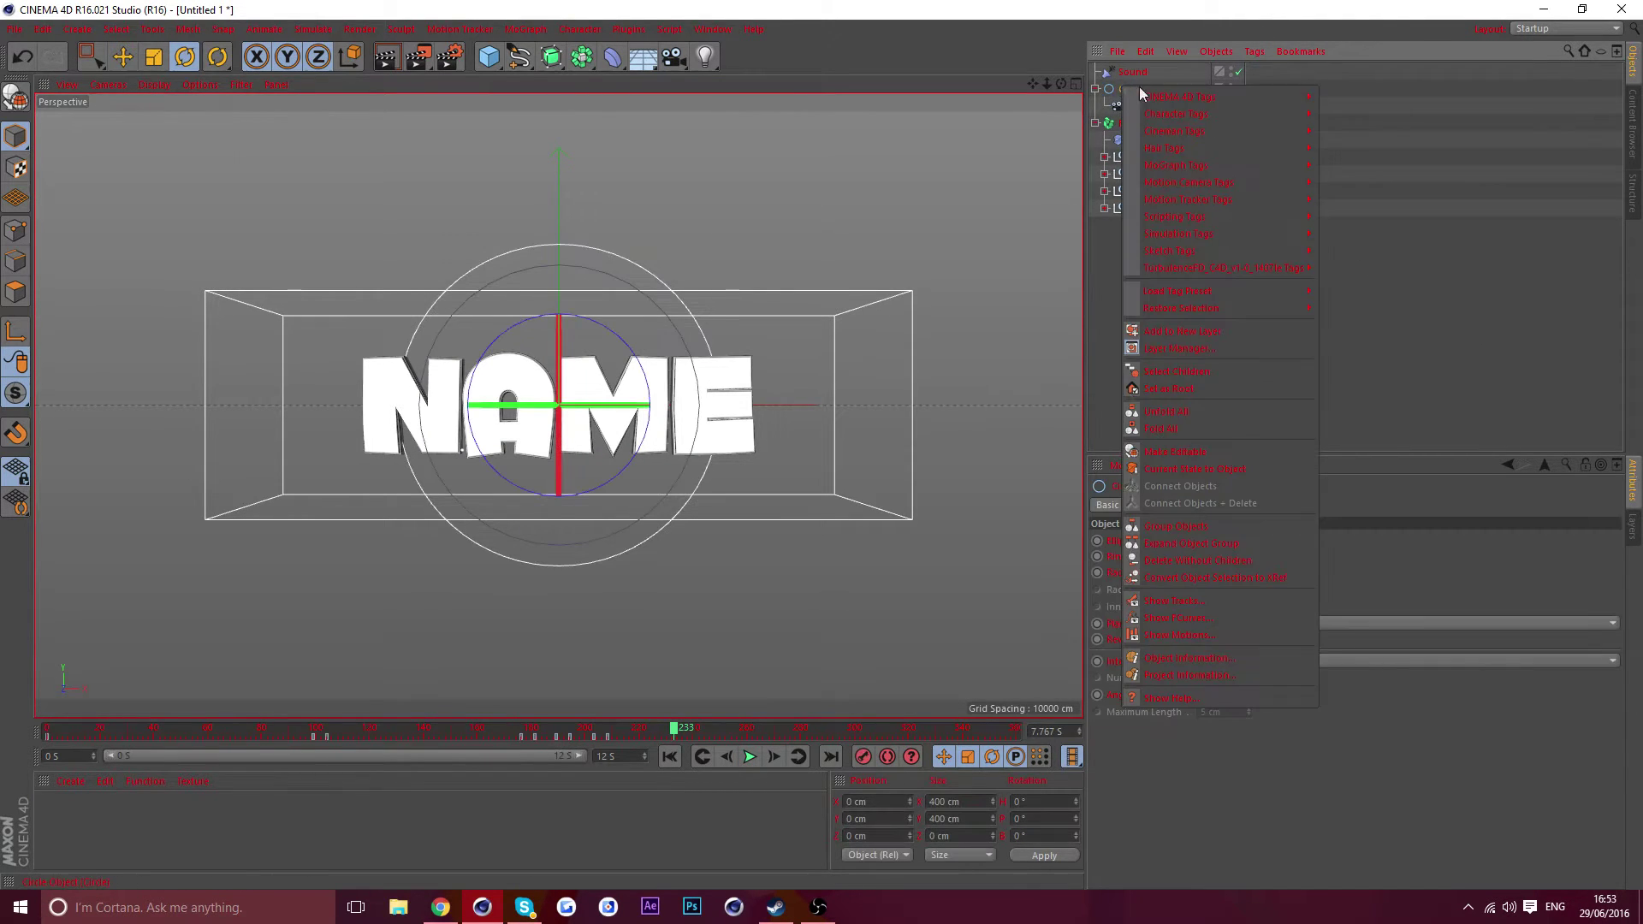
pyautogui.click(1184, 617)
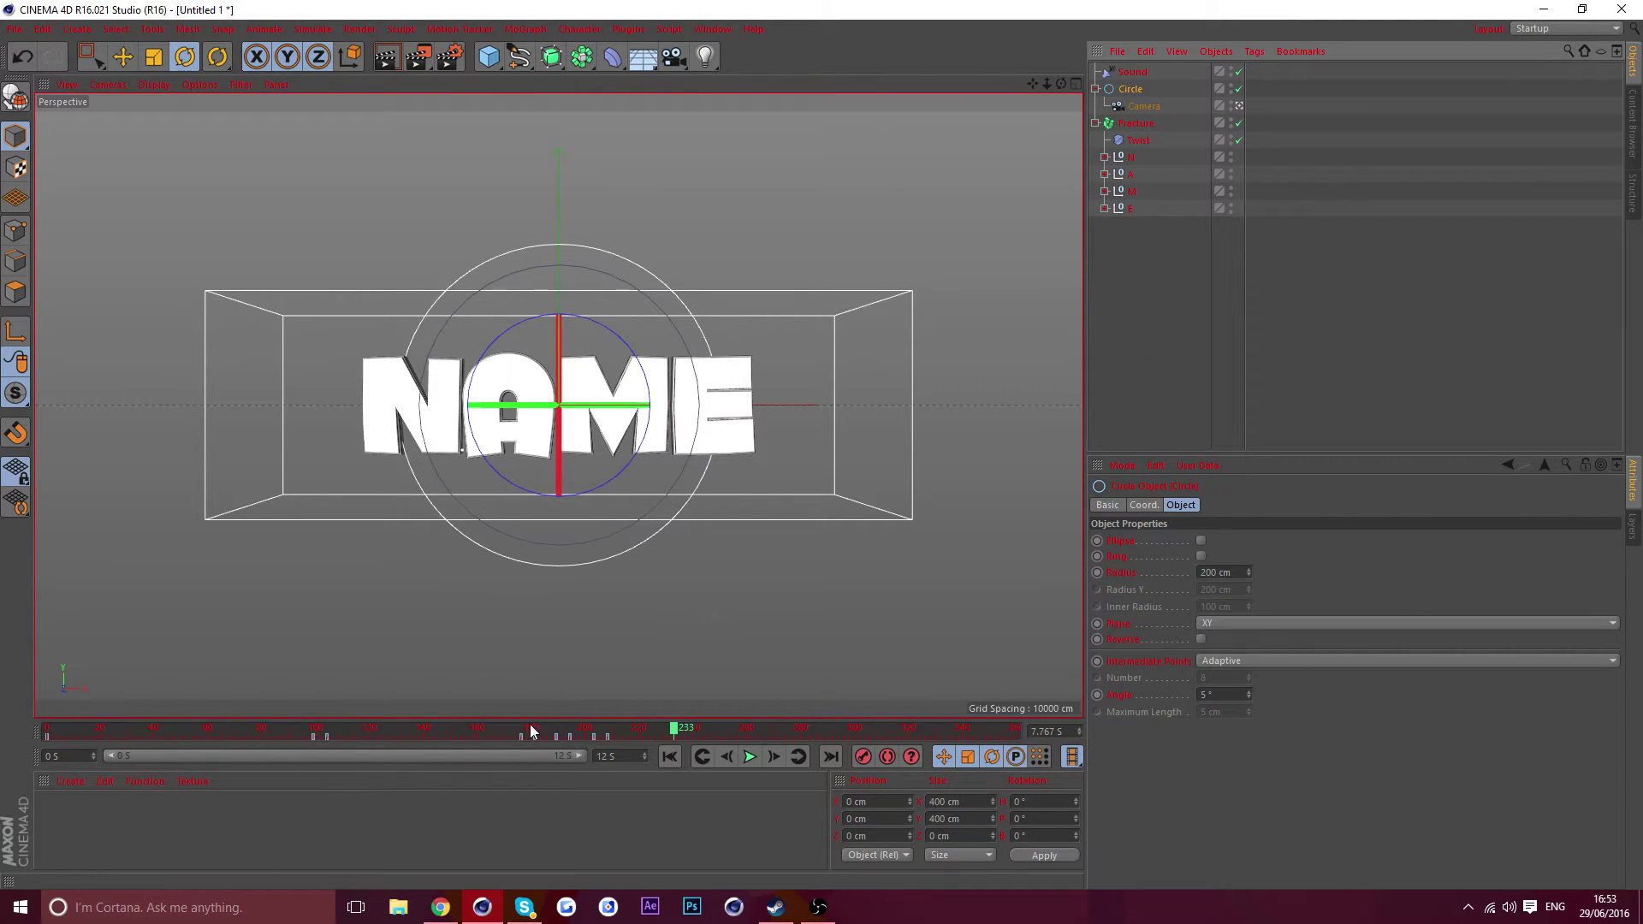
# Step: Keyframe the Camera's current position at frame 176, where the Circle's first tilt begins
pyautogui.click(705, 756)
pyautogui.click(705, 756)
pyautogui.click(705, 756)
pyautogui.click(705, 756)
pyautogui.click(704, 756)
pyautogui.click(1143, 105)
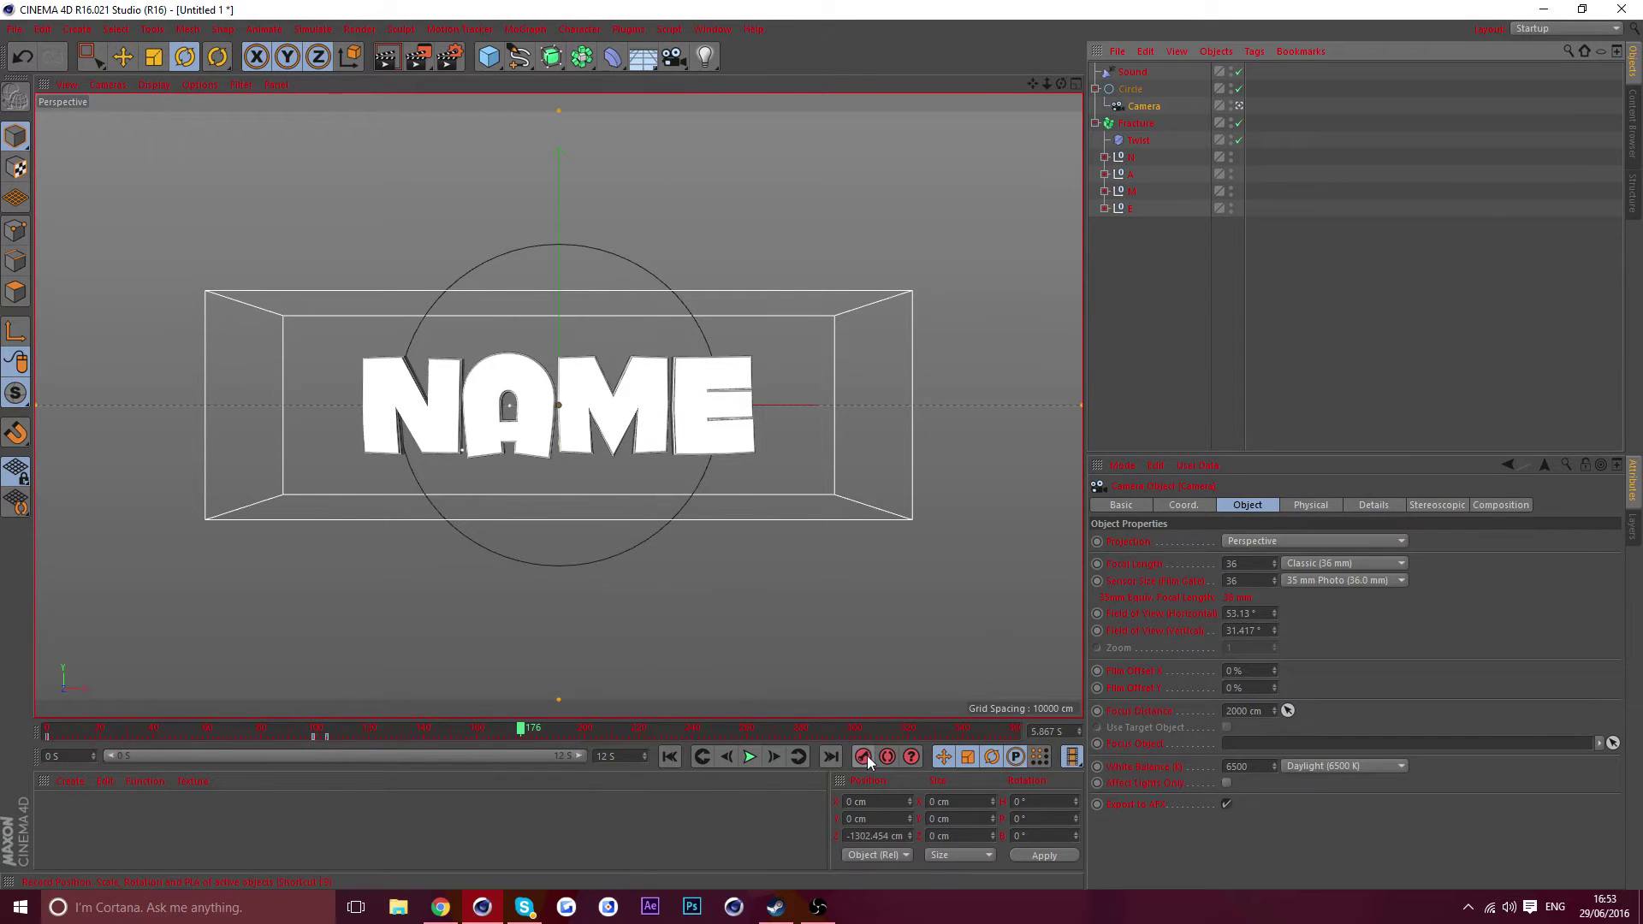
# Step: Move the Camera in to a Z position of about -611 cm at frame 181 and keyframe it
pyautogui.click(774, 756)
pyautogui.click(775, 757)
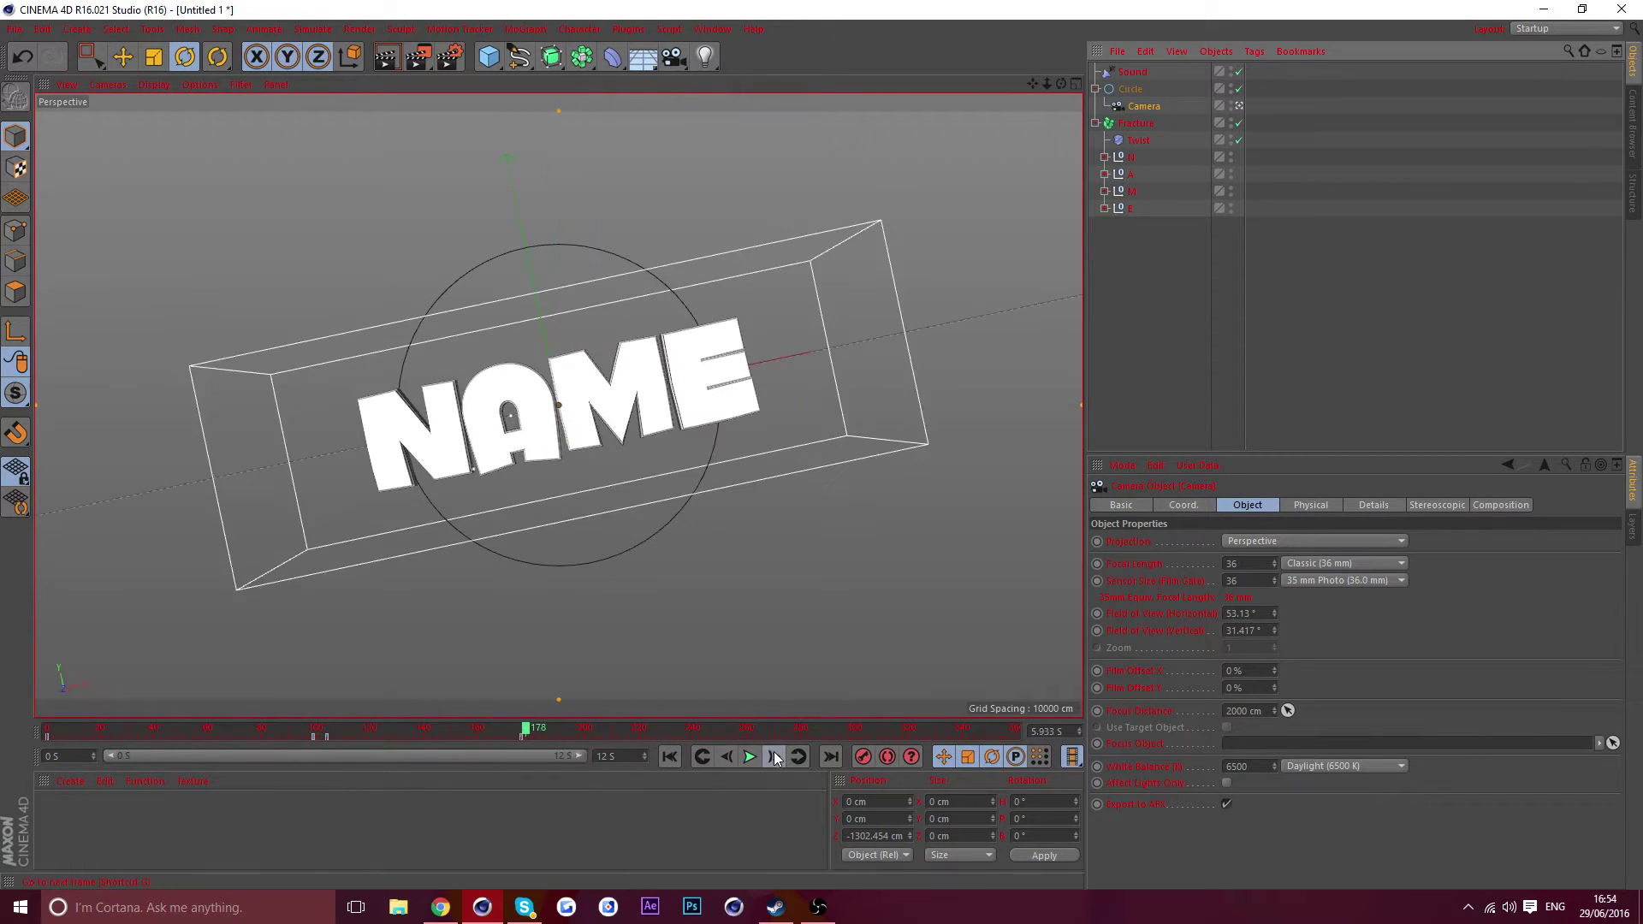
pyautogui.click(775, 756)
pyautogui.click(775, 757)
pyautogui.click(774, 757)
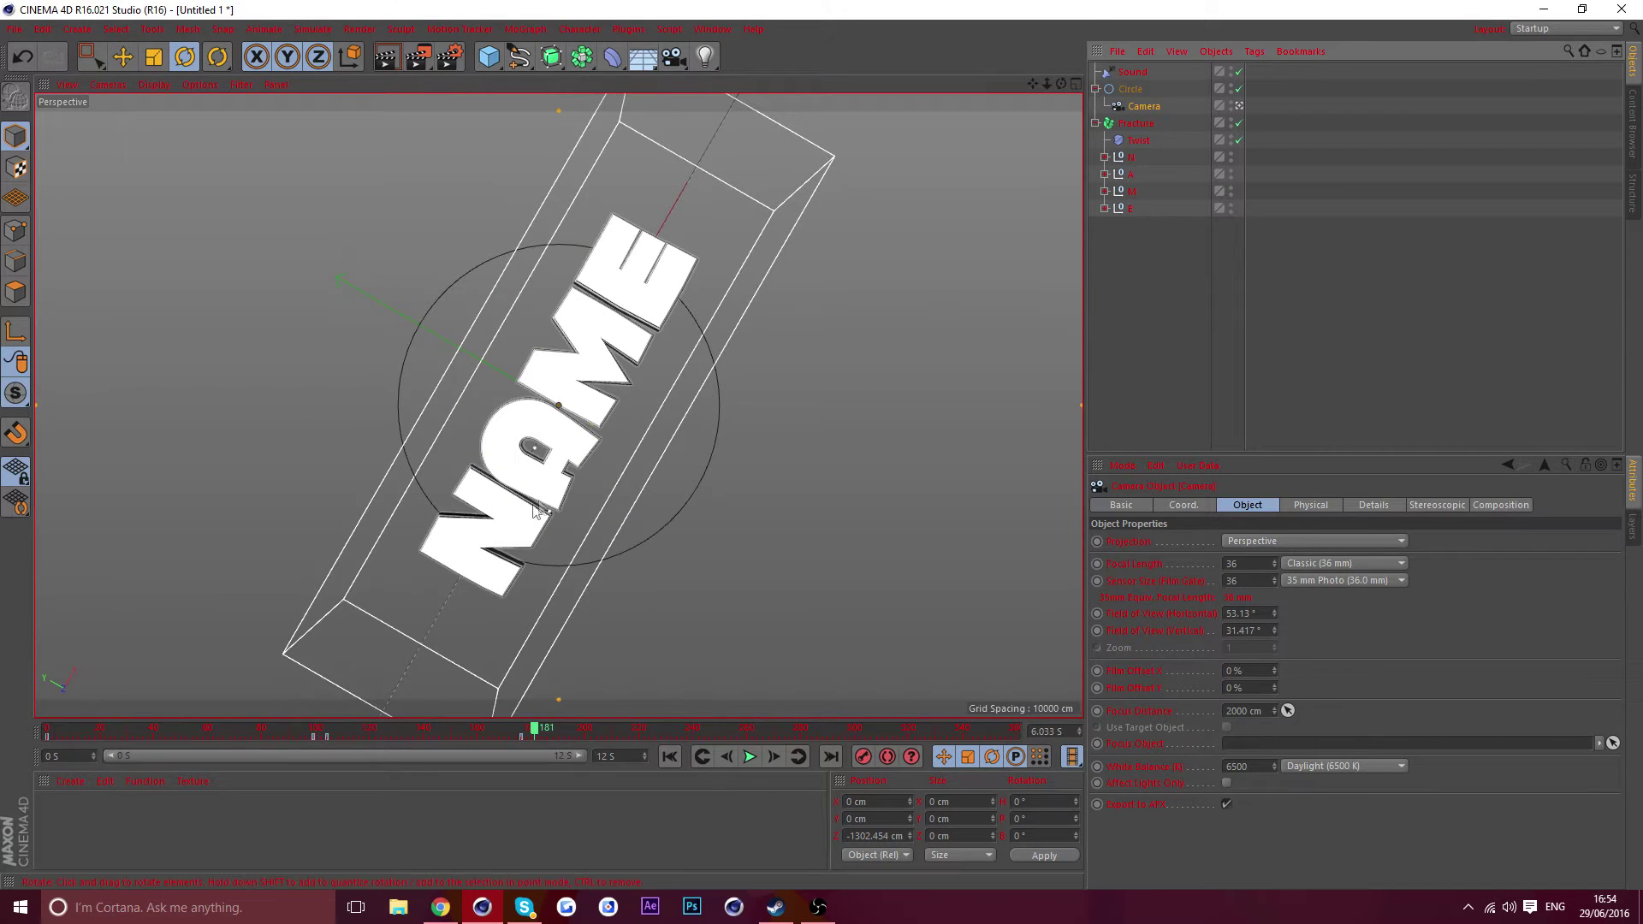
pyautogui.moveTo(1045, 86); pyautogui.dragTo(1147, 86)
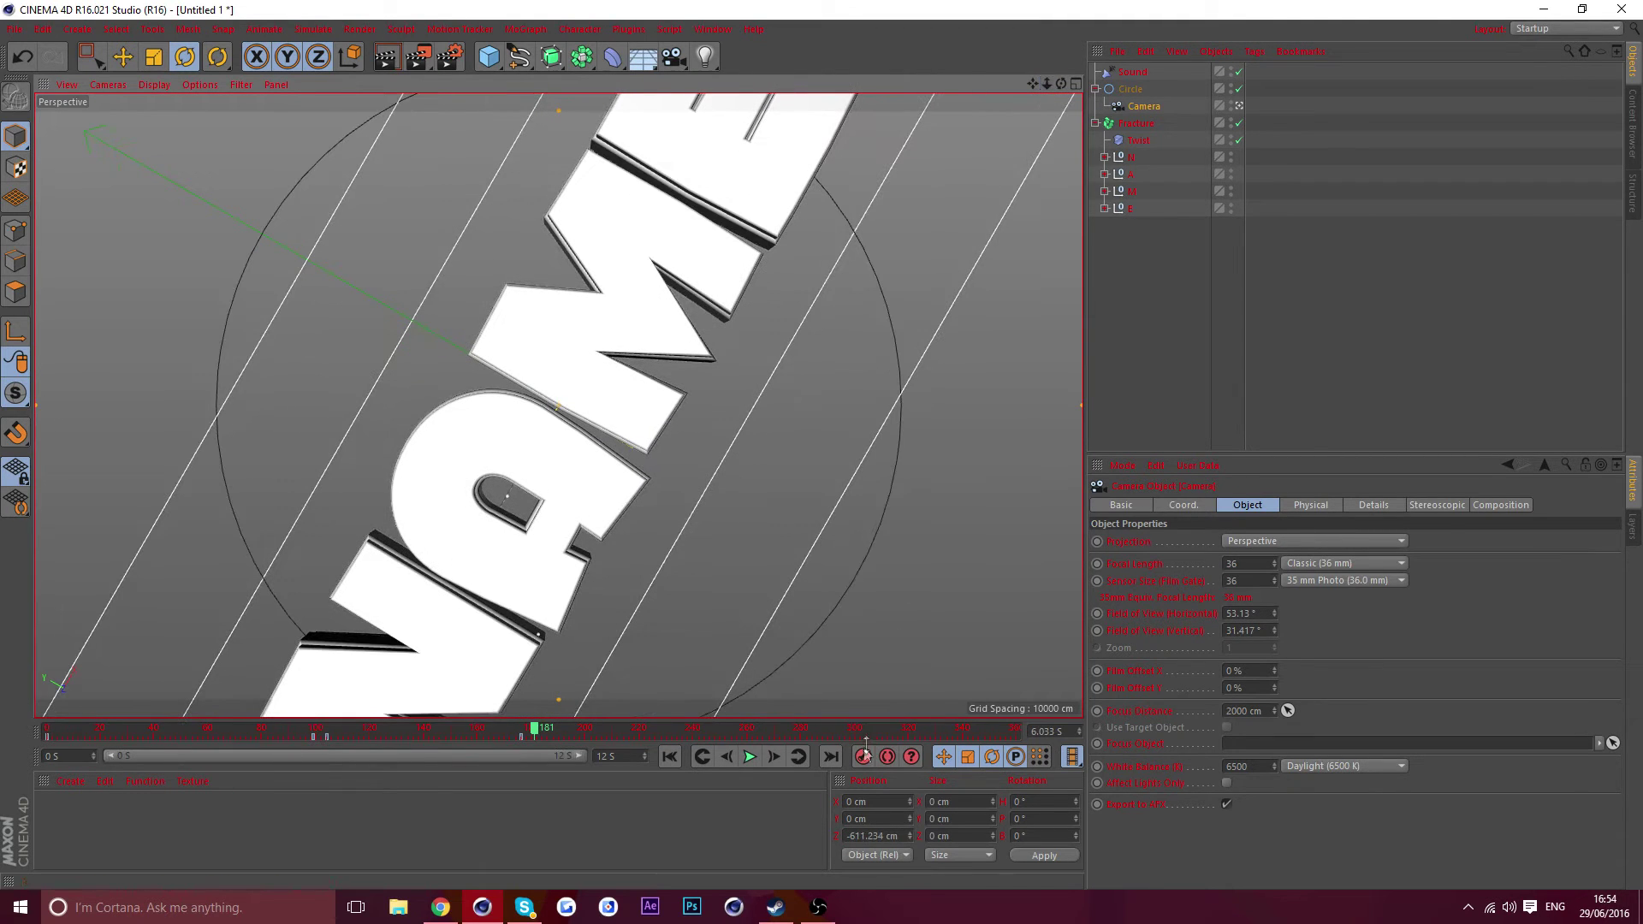
# Step: Keyframe the Camera's close position at frame 189 and pull it back to about -2076 cm in Z at frame 194
pyautogui.click(1111, 91)
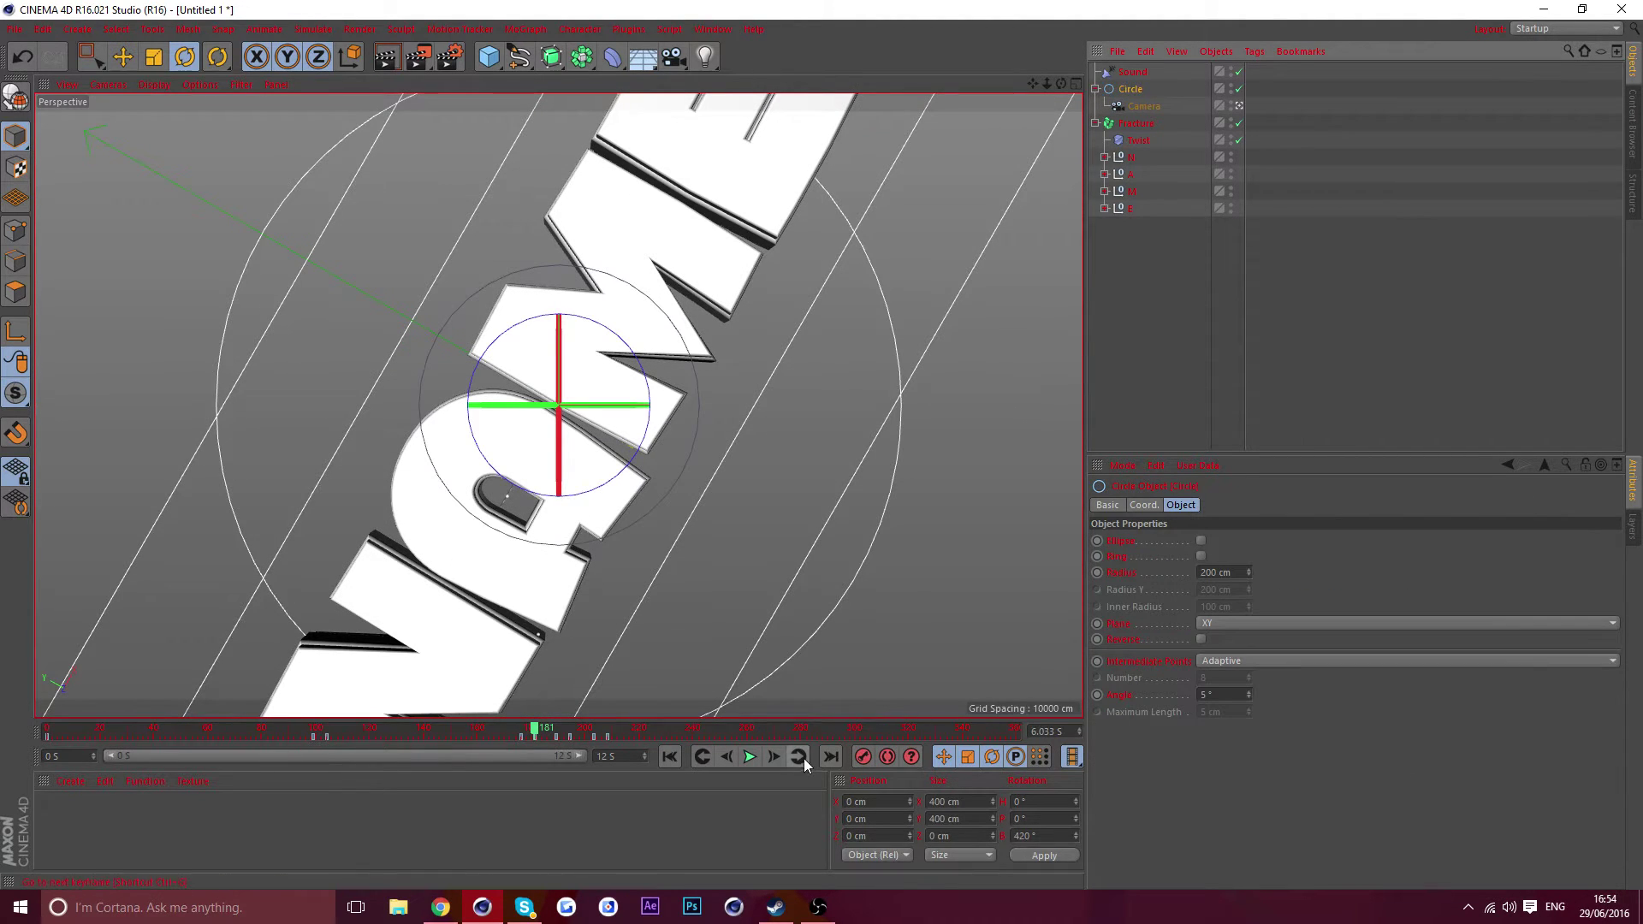
pyautogui.click(1138, 105)
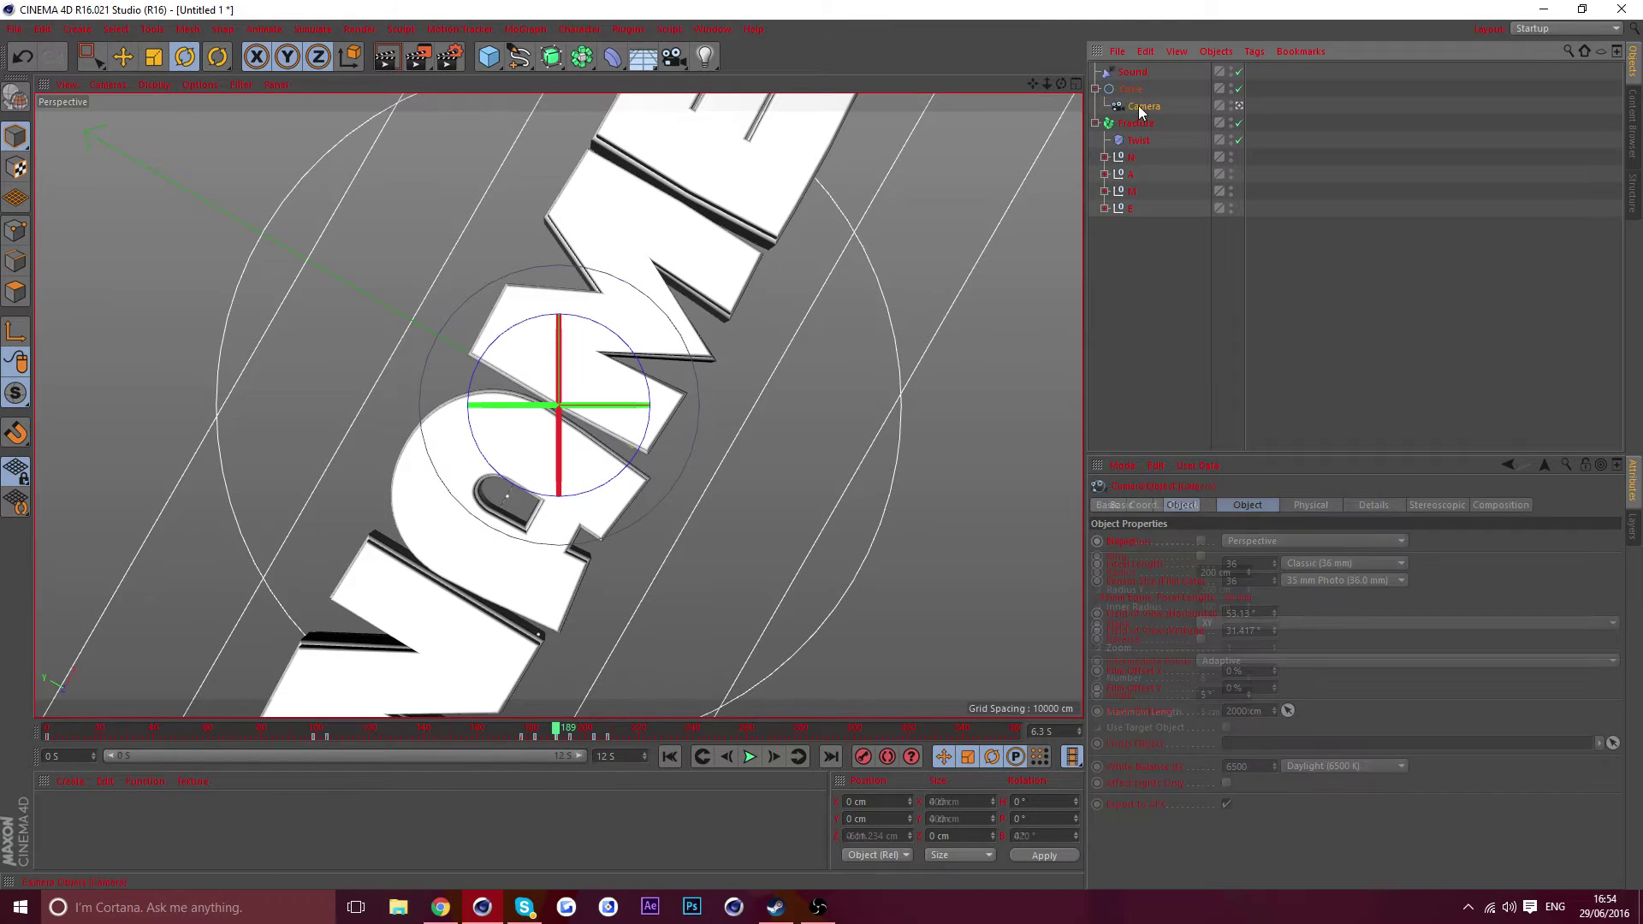
pyautogui.click(774, 756)
pyautogui.click(774, 757)
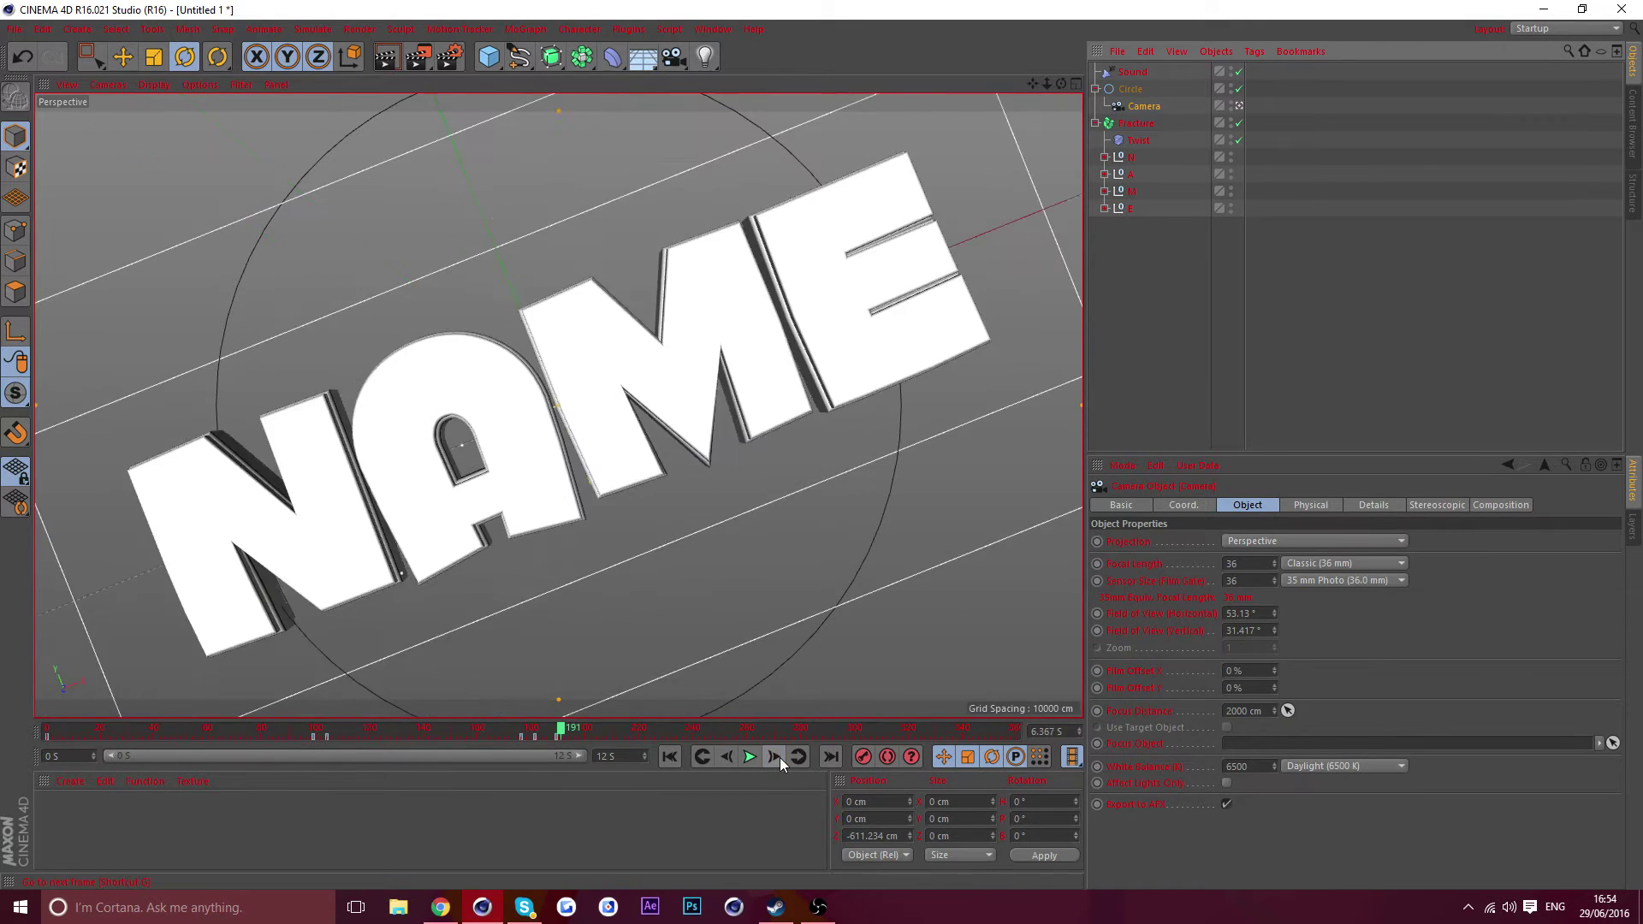
pyautogui.click(779, 757)
pyautogui.click(779, 758)
pyautogui.click(779, 758)
pyautogui.moveTo(1046, 84); pyautogui.dragTo(942, 84)
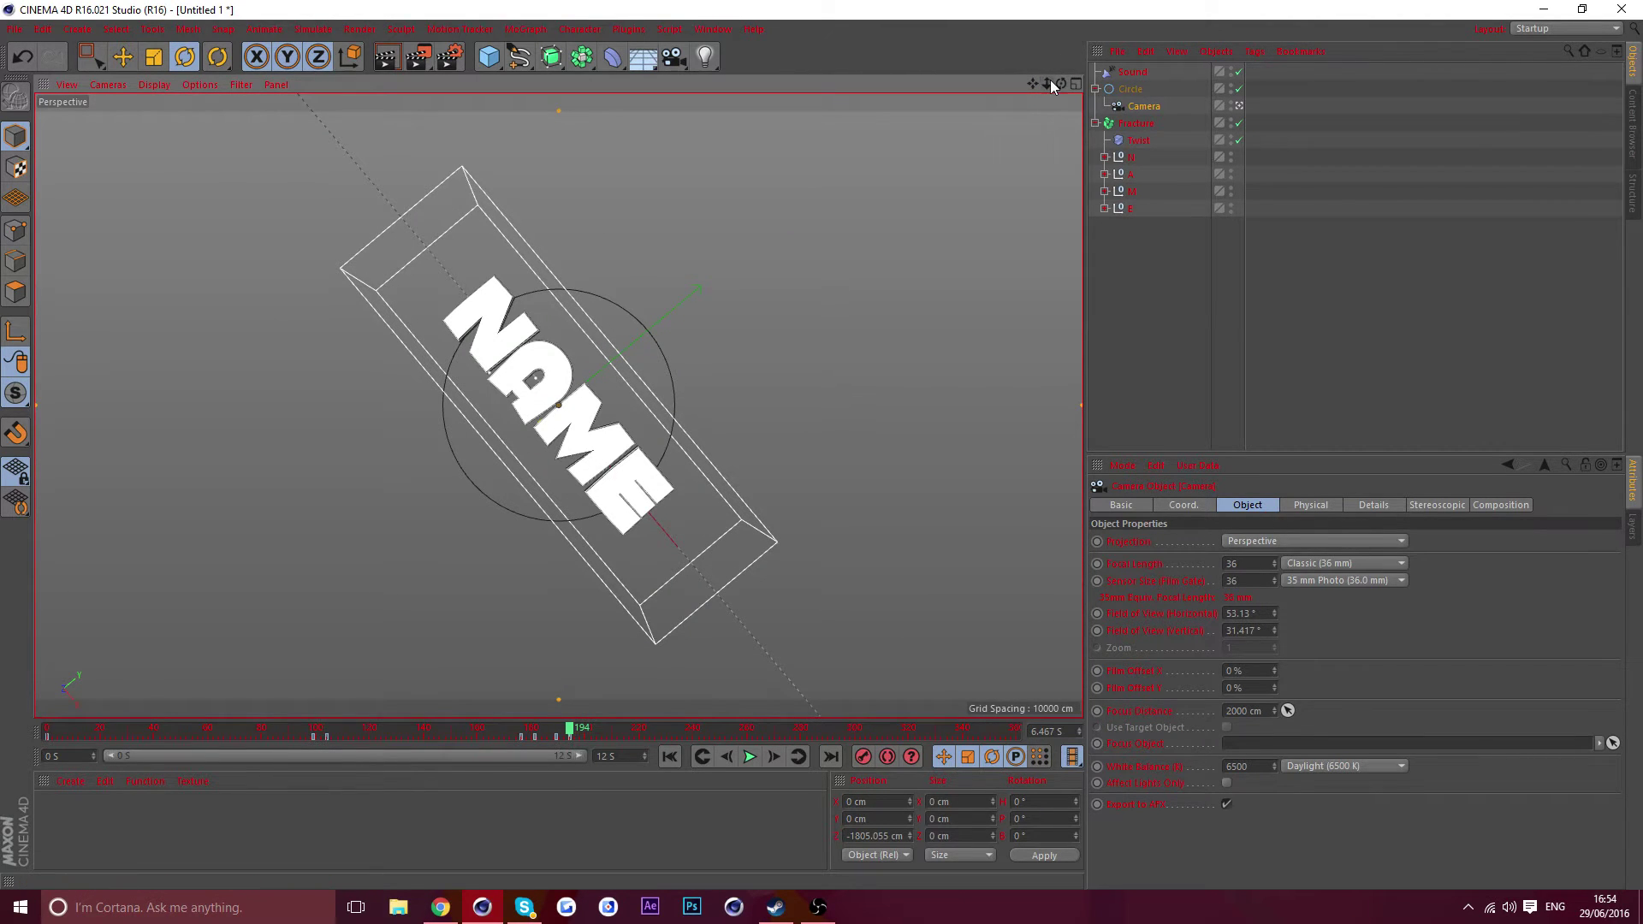
pyautogui.moveTo(1050, 81); pyautogui.dragTo(1049, 89)
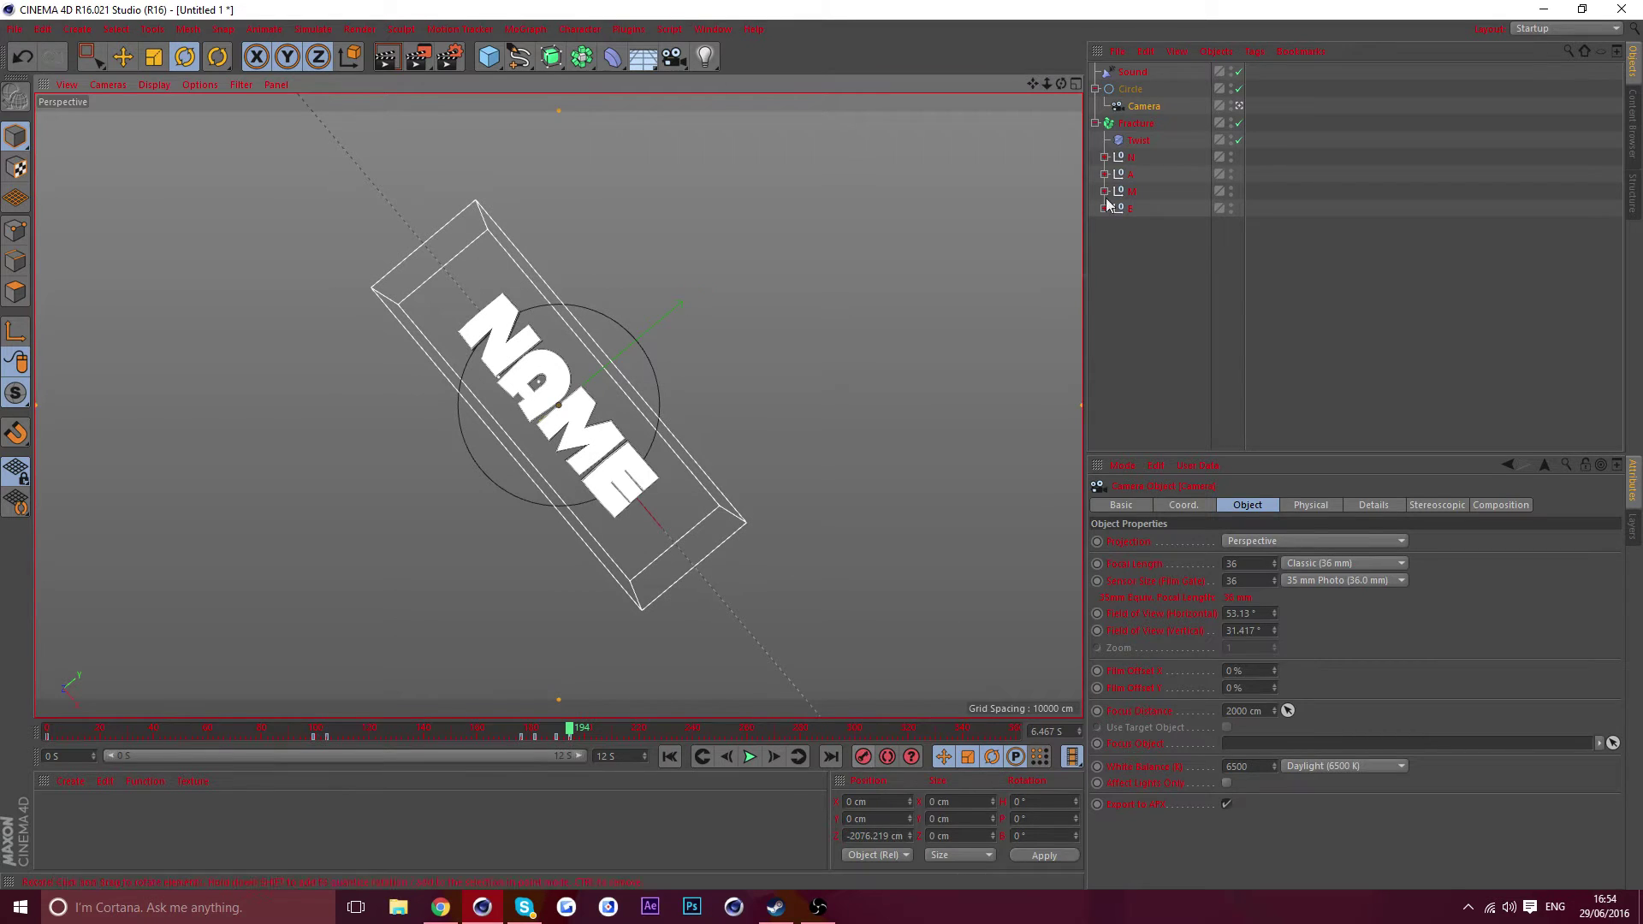
# Step: Keyframe the Camera's pulled-back position at frame 203 and move the Camera closer to the text at frame 208
pyautogui.click(1131, 89)
pyautogui.click(800, 757)
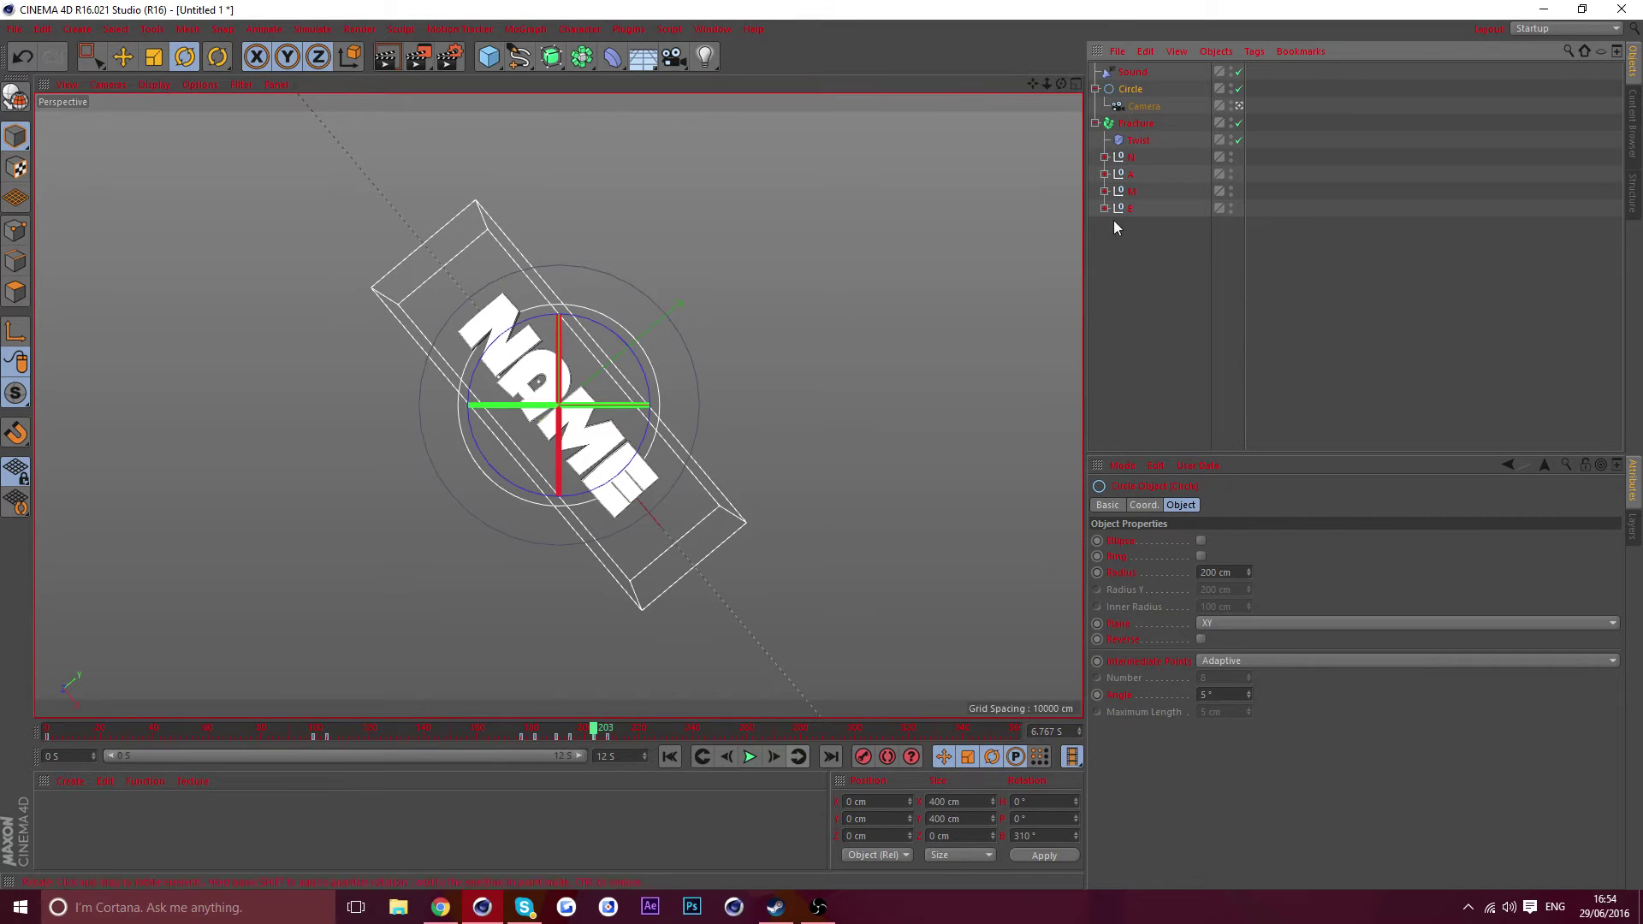
pyautogui.click(1144, 105)
pyautogui.click(779, 757)
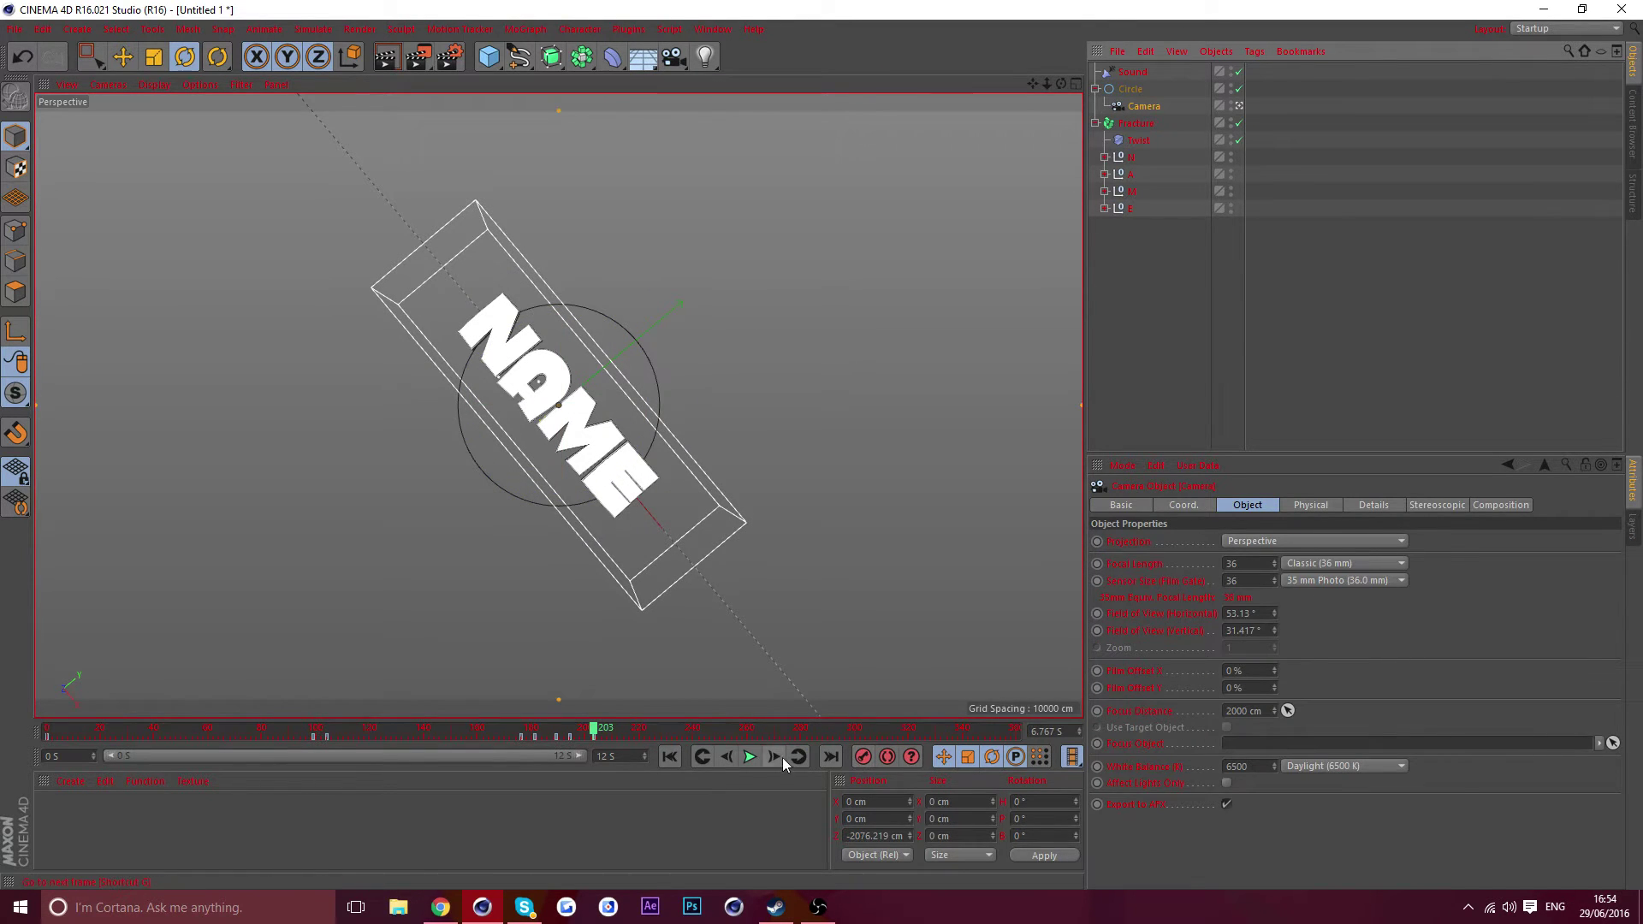
pyautogui.click(778, 757)
pyautogui.click(779, 756)
pyautogui.click(779, 757)
pyautogui.click(779, 757)
pyautogui.moveTo(1046, 83); pyautogui.dragTo(1108, 83)
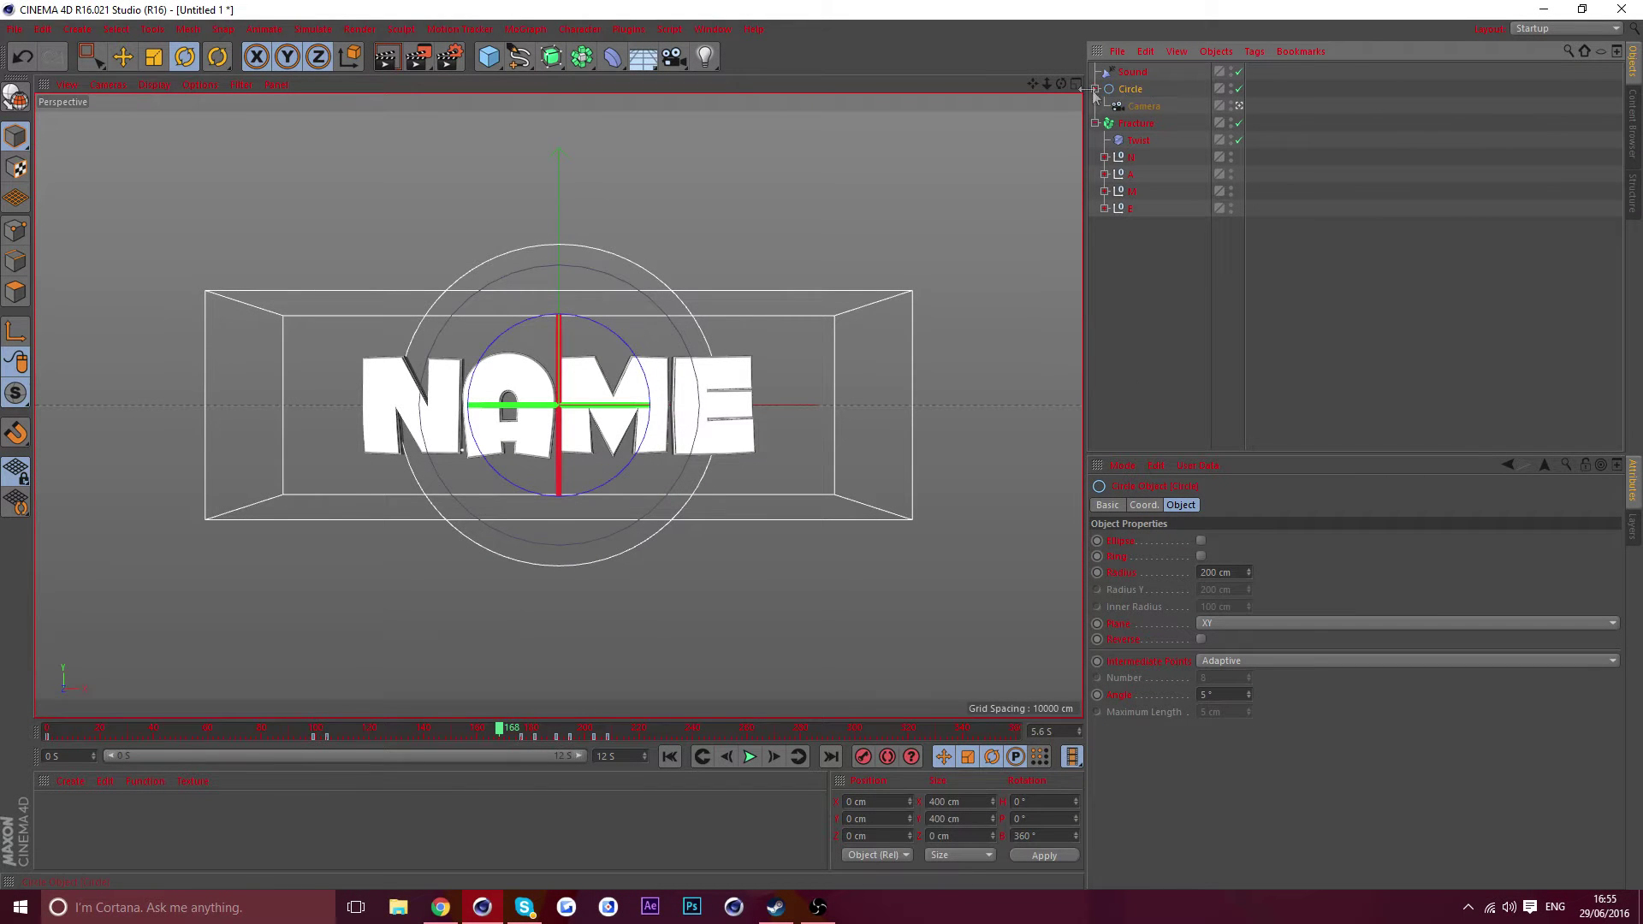
# Step: Open the Circle's F-curves in a maximized Timeline window
pyautogui.rightClick(1130, 89)
pyautogui.rightClick(1128, 89)
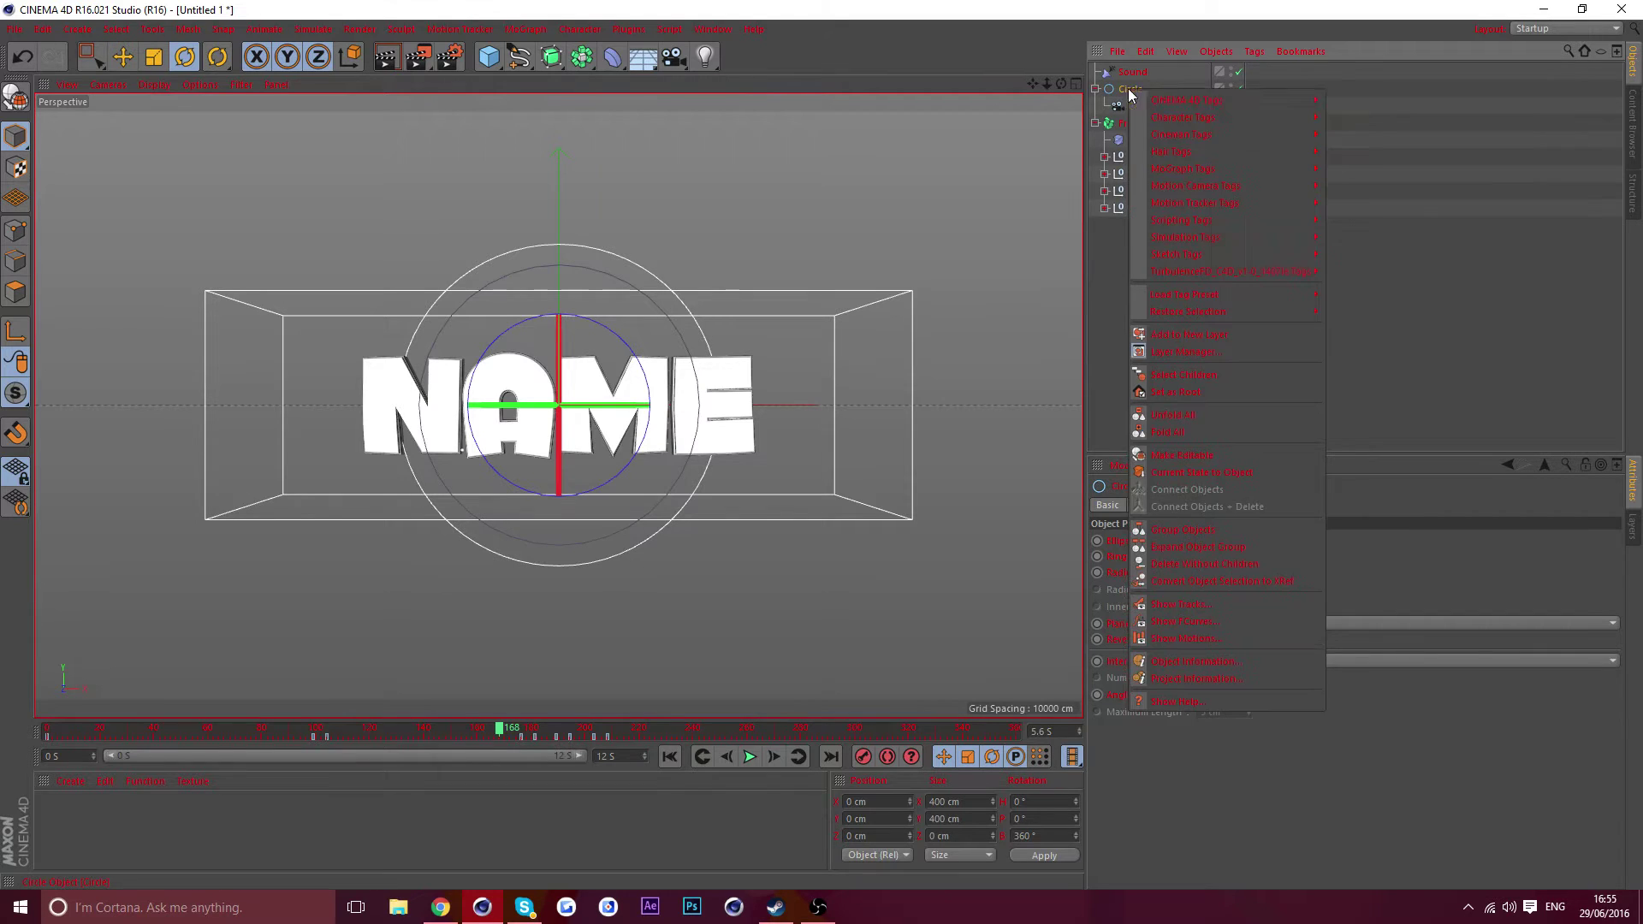
pyautogui.click(1116, 85)
pyautogui.rightClick(1126, 87)
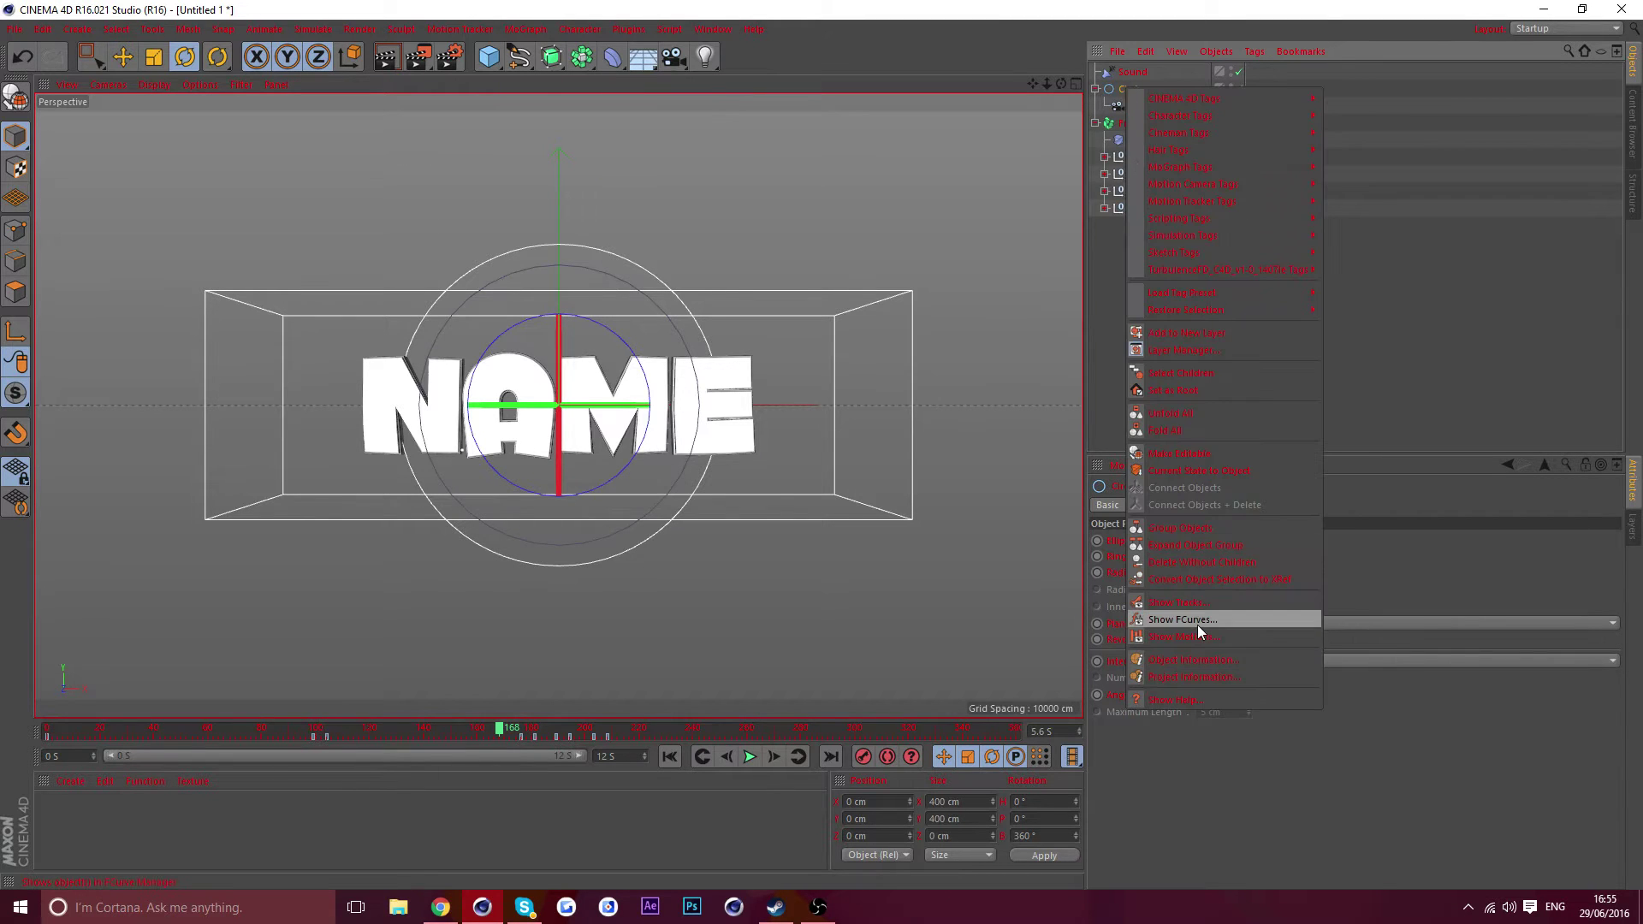
pyautogui.click(1198, 623)
pyautogui.moveTo(739, 248); pyautogui.dragTo(753, 185)
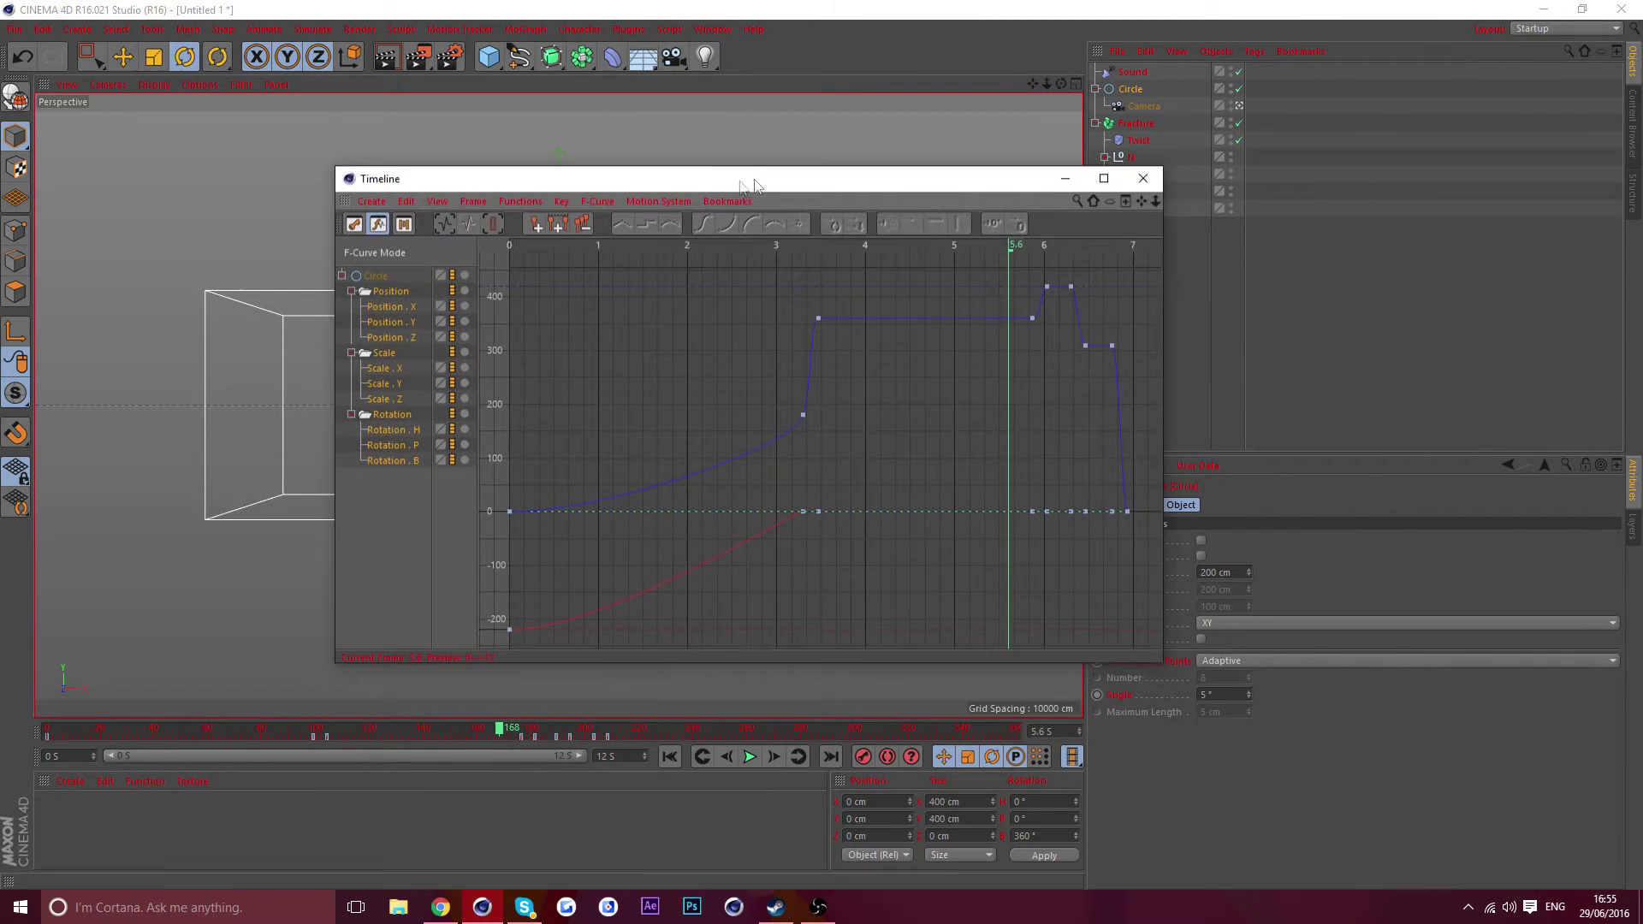
pyautogui.click(1104, 178)
pyautogui.moveTo(1369, 141); pyautogui.dragTo(1304, 211)
pyautogui.moveTo(1210, 136); pyautogui.dragTo(1551, 236)
pyautogui.click(1200, 163)
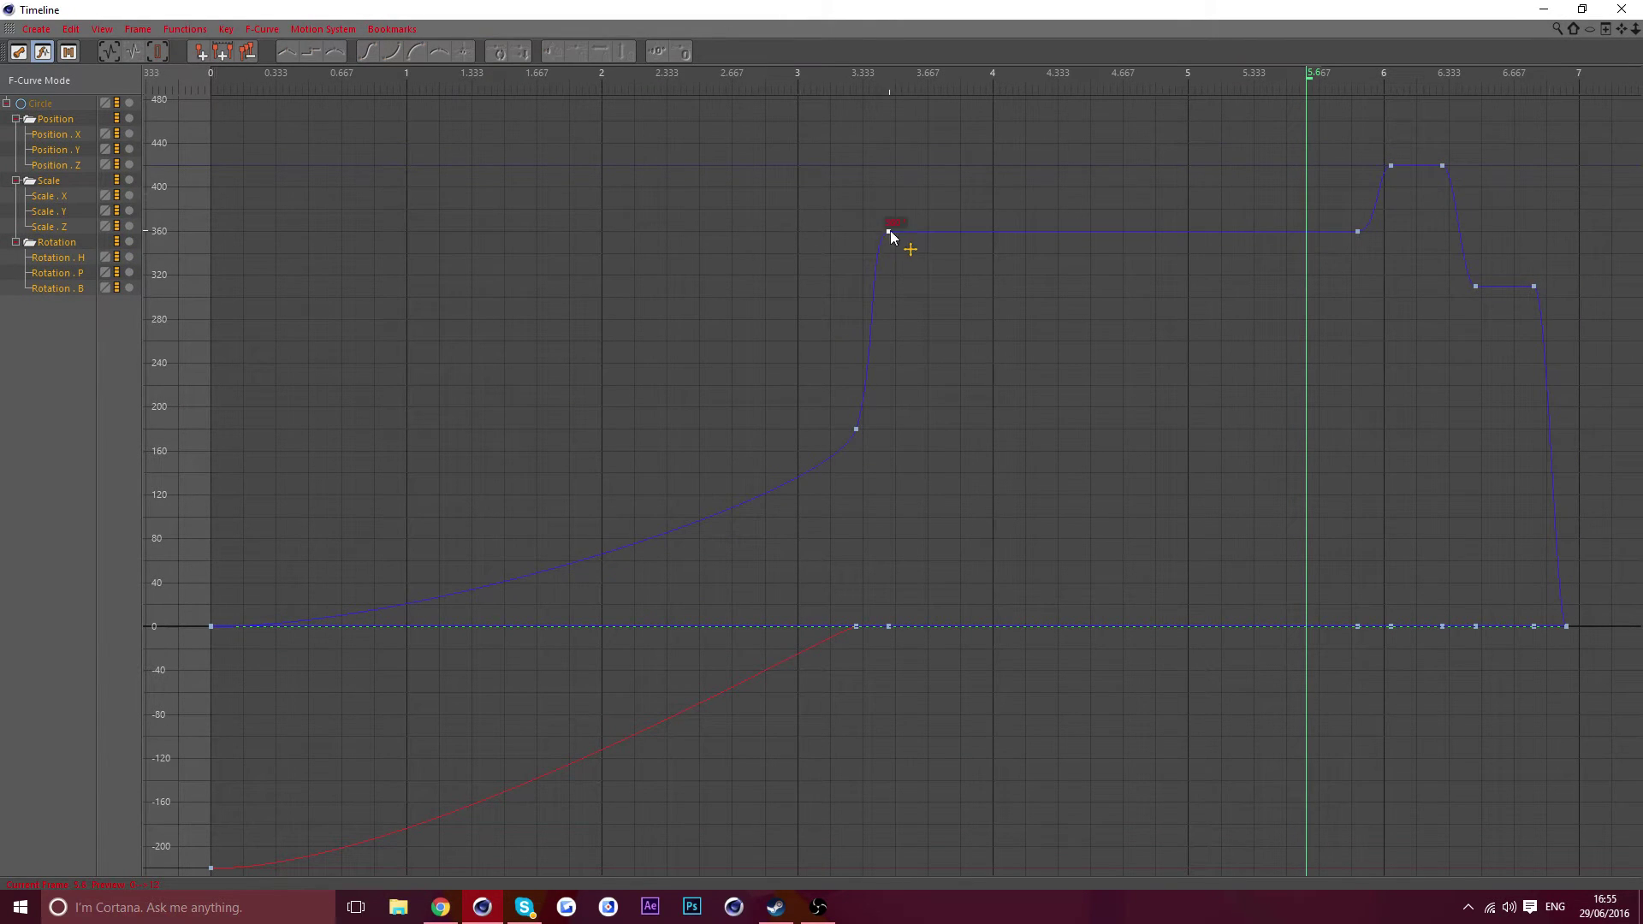
# Step: Lower the Circle's Rotation.B key near 3.5 s to about 340° and raise the one near 5.9 s to about 370°
pyautogui.moveTo(848, 10); pyautogui.dragTo(833, 0)
pyautogui.click(888, 231)
pyautogui.moveTo(888, 231)
pyautogui.mouseDown()
pyautogui.moveTo(887, 250)
pyautogui.moveTo(913, 220)
pyautogui.mouseUp()
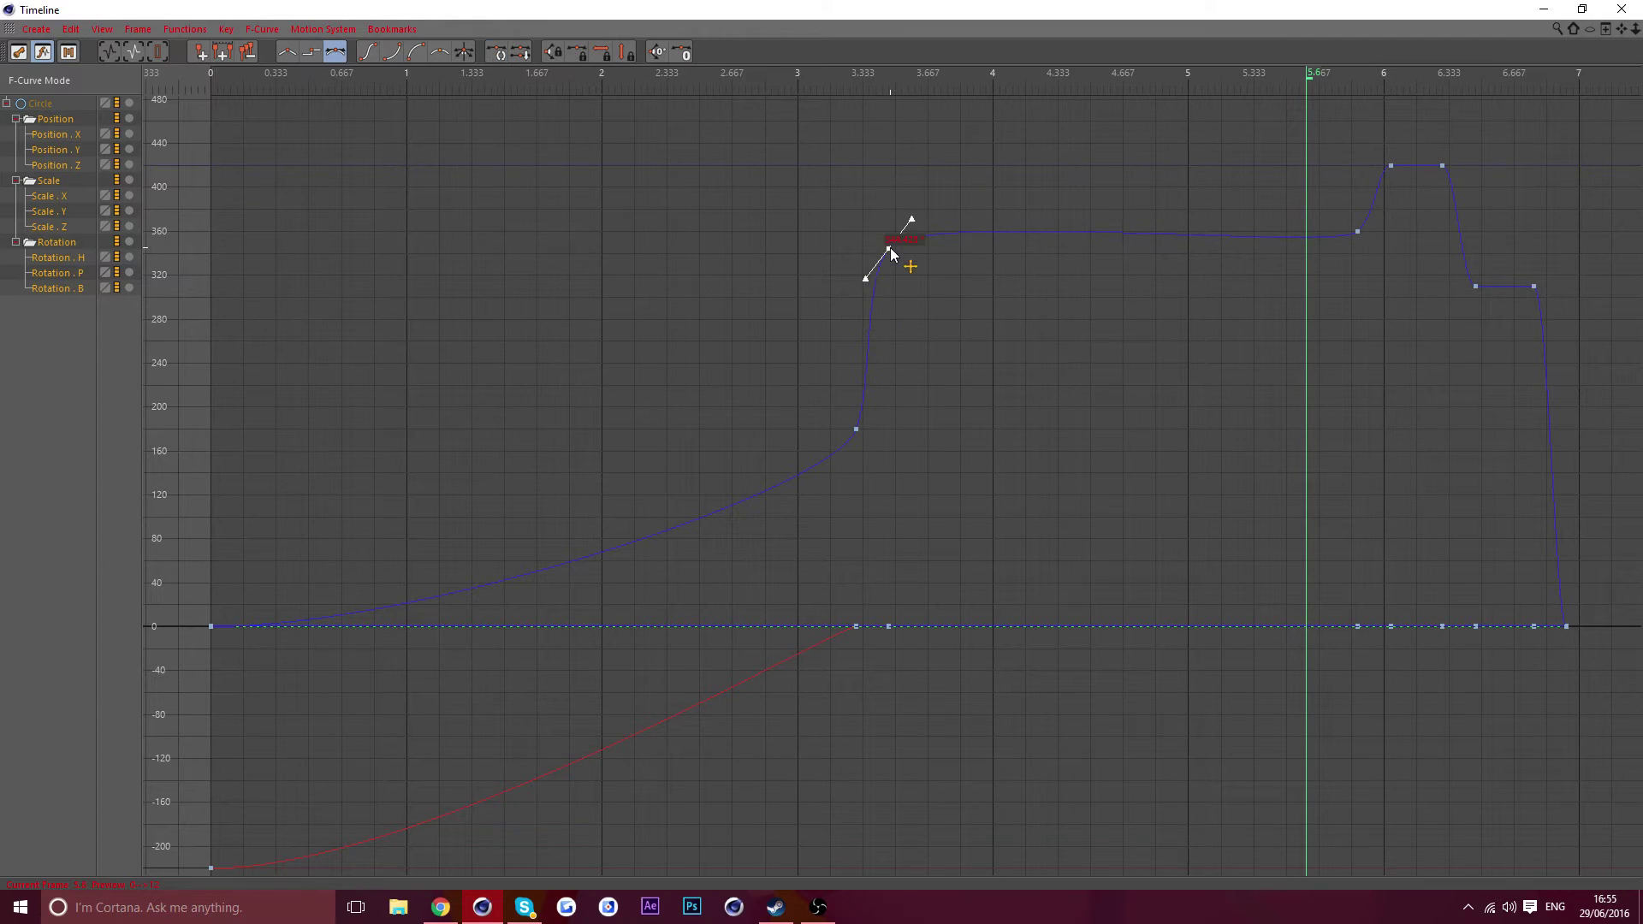
pyautogui.click(1138, 302)
pyautogui.moveTo(1357, 229); pyautogui.dragTo(1358, 219)
pyautogui.click(1404, 166)
pyautogui.moveTo(1371, 152); pyautogui.dragTo(1466, 188)
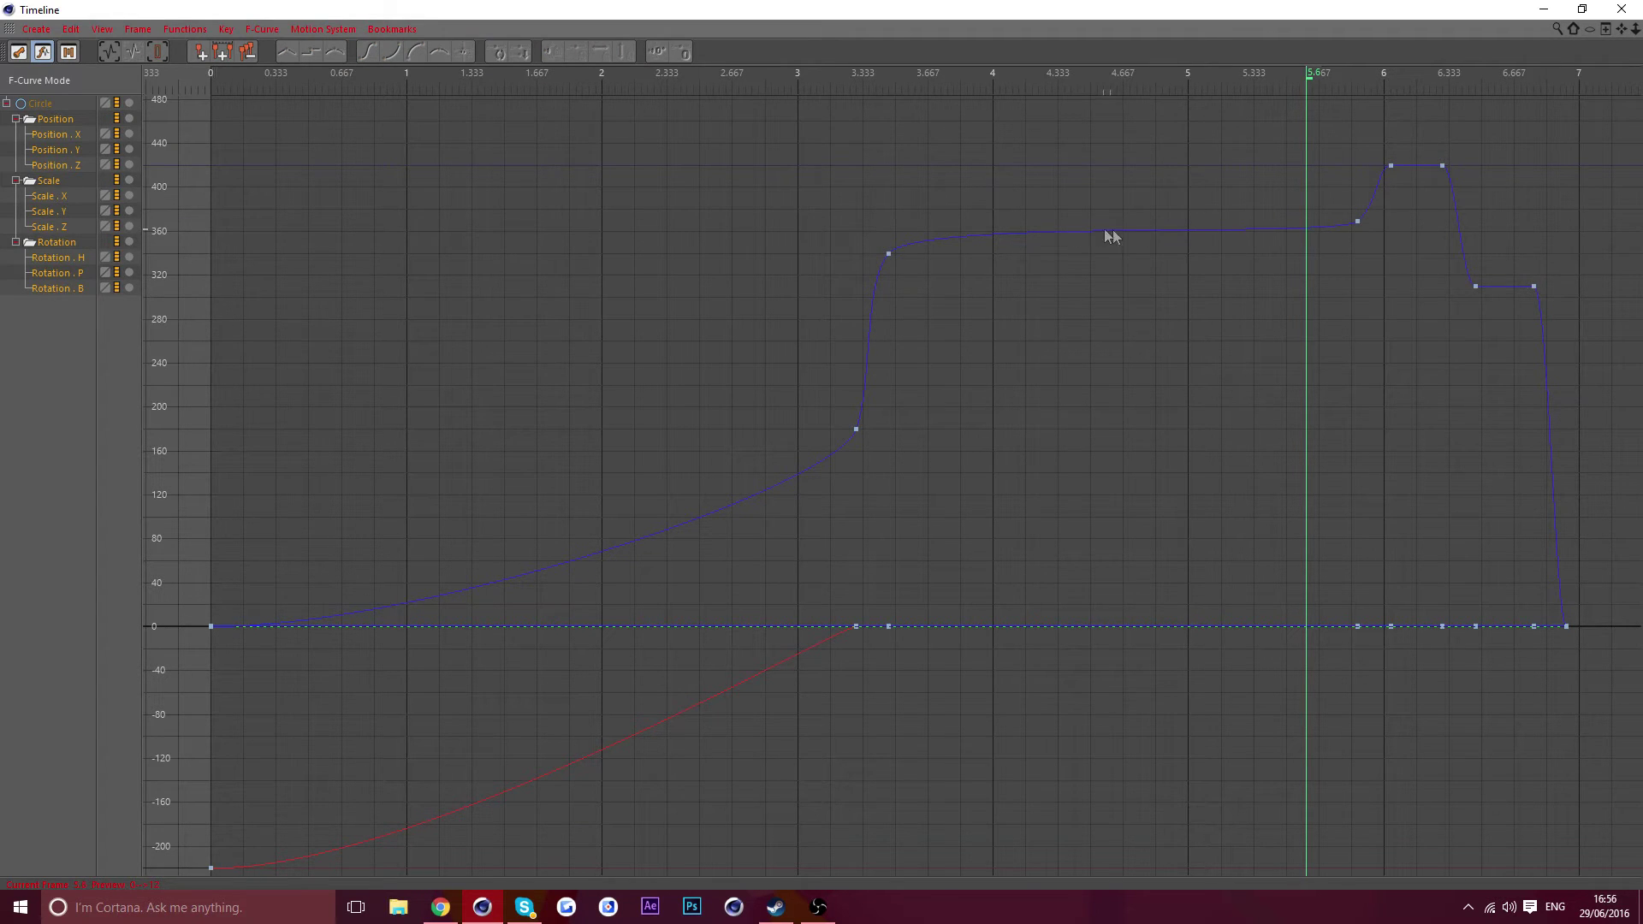
# Step: Minimize the Timeline window and play the animation from about frame 90 to check the Circle's rotation and the Camera moves
pyautogui.click(1543, 9)
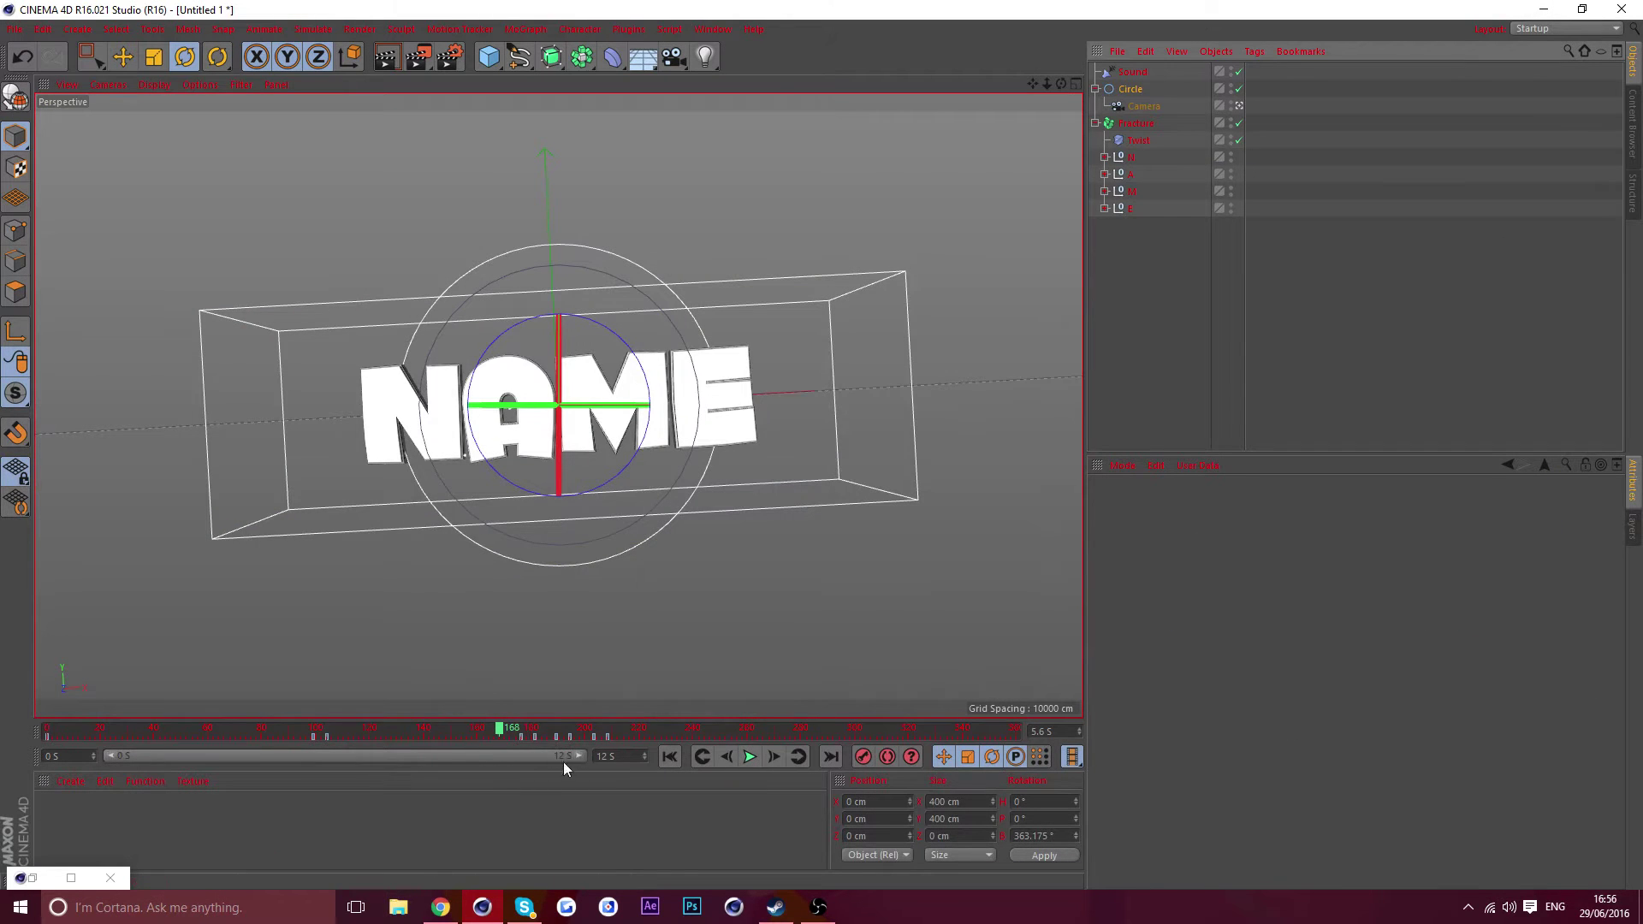
pyautogui.click(285, 729)
pyautogui.click(750, 757)
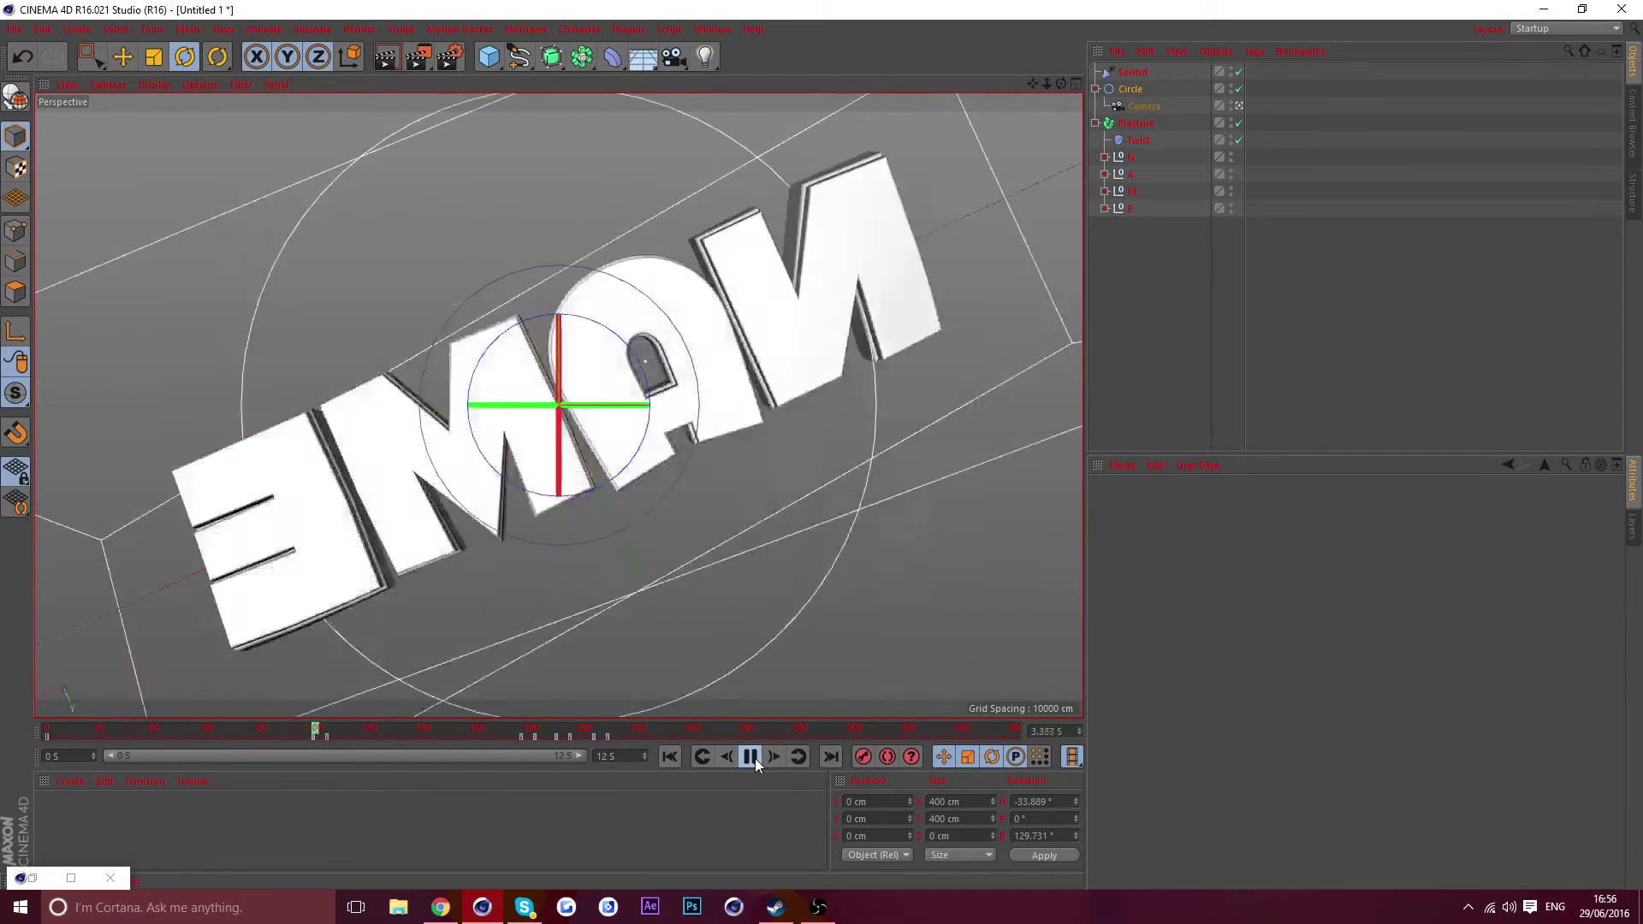
pyautogui.click(750, 757)
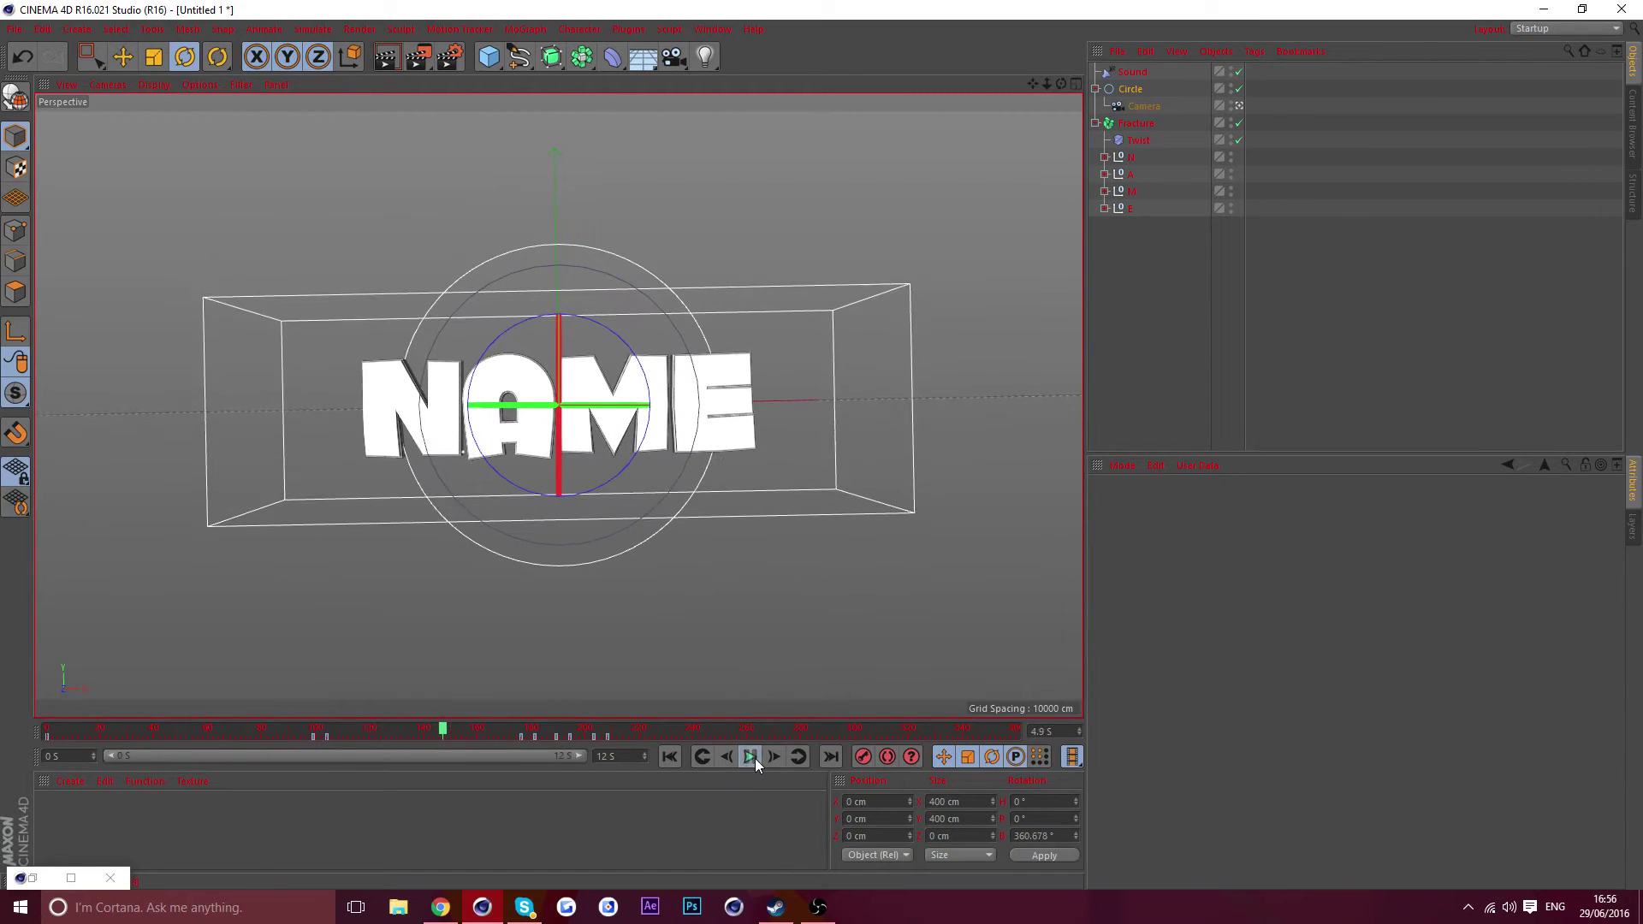
pyautogui.click(750, 757)
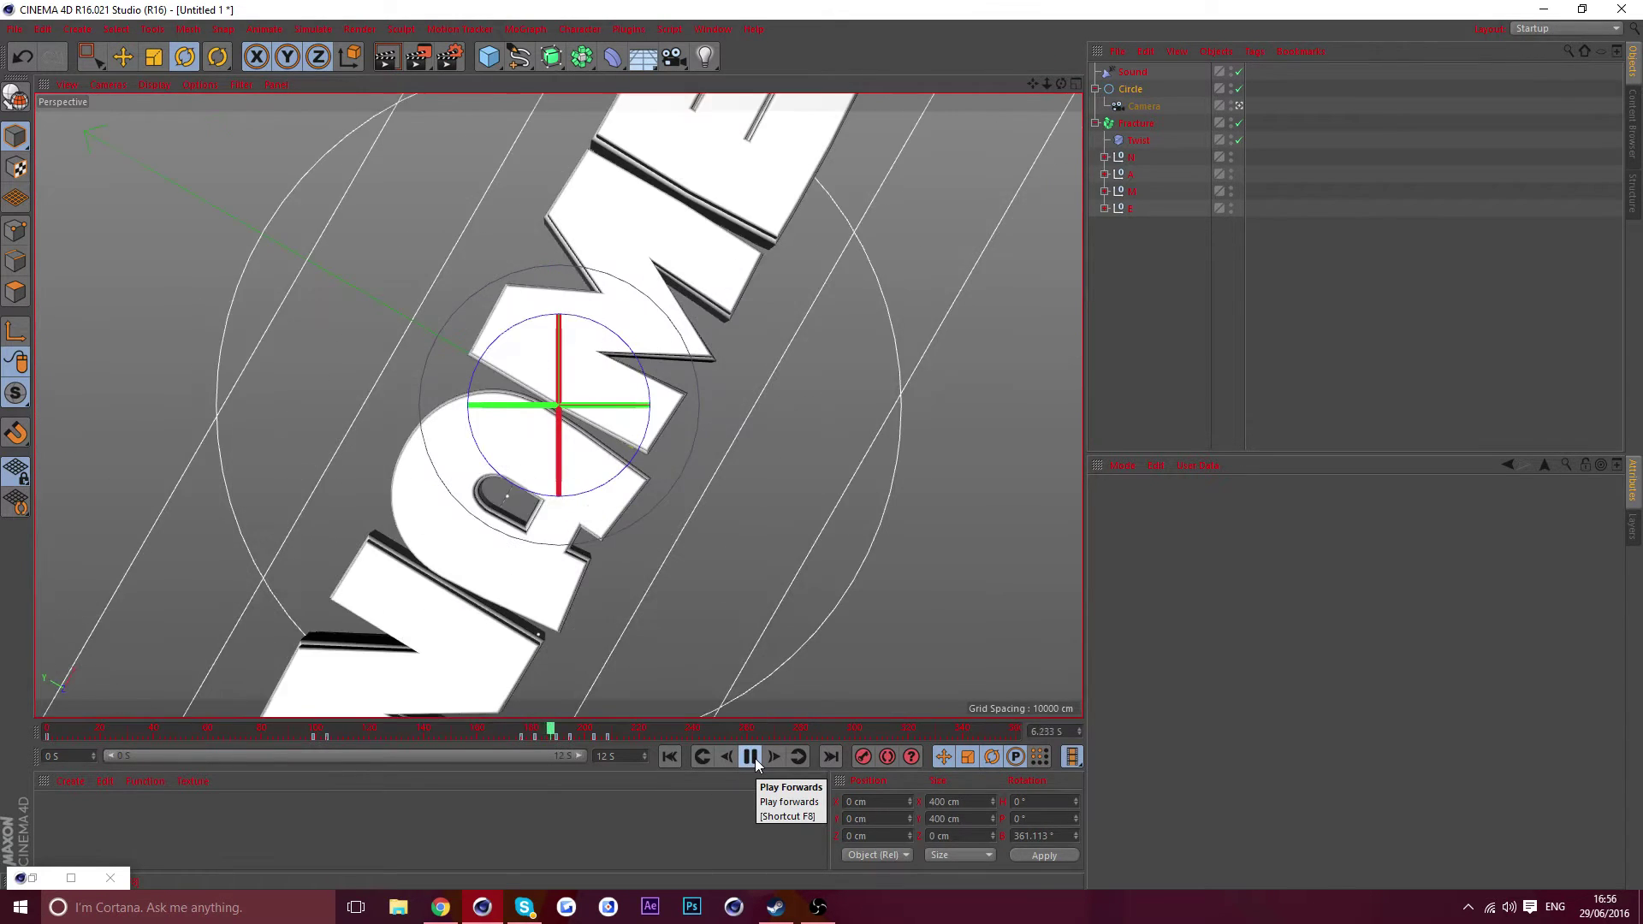
pyautogui.click(751, 757)
# Step: Reopen the Circle's F-curves and adjust the Rotation.B tangents between the keys near 3.5 s and 5.9 s for a steadier drift
pyautogui.rightClick(1126, 87)
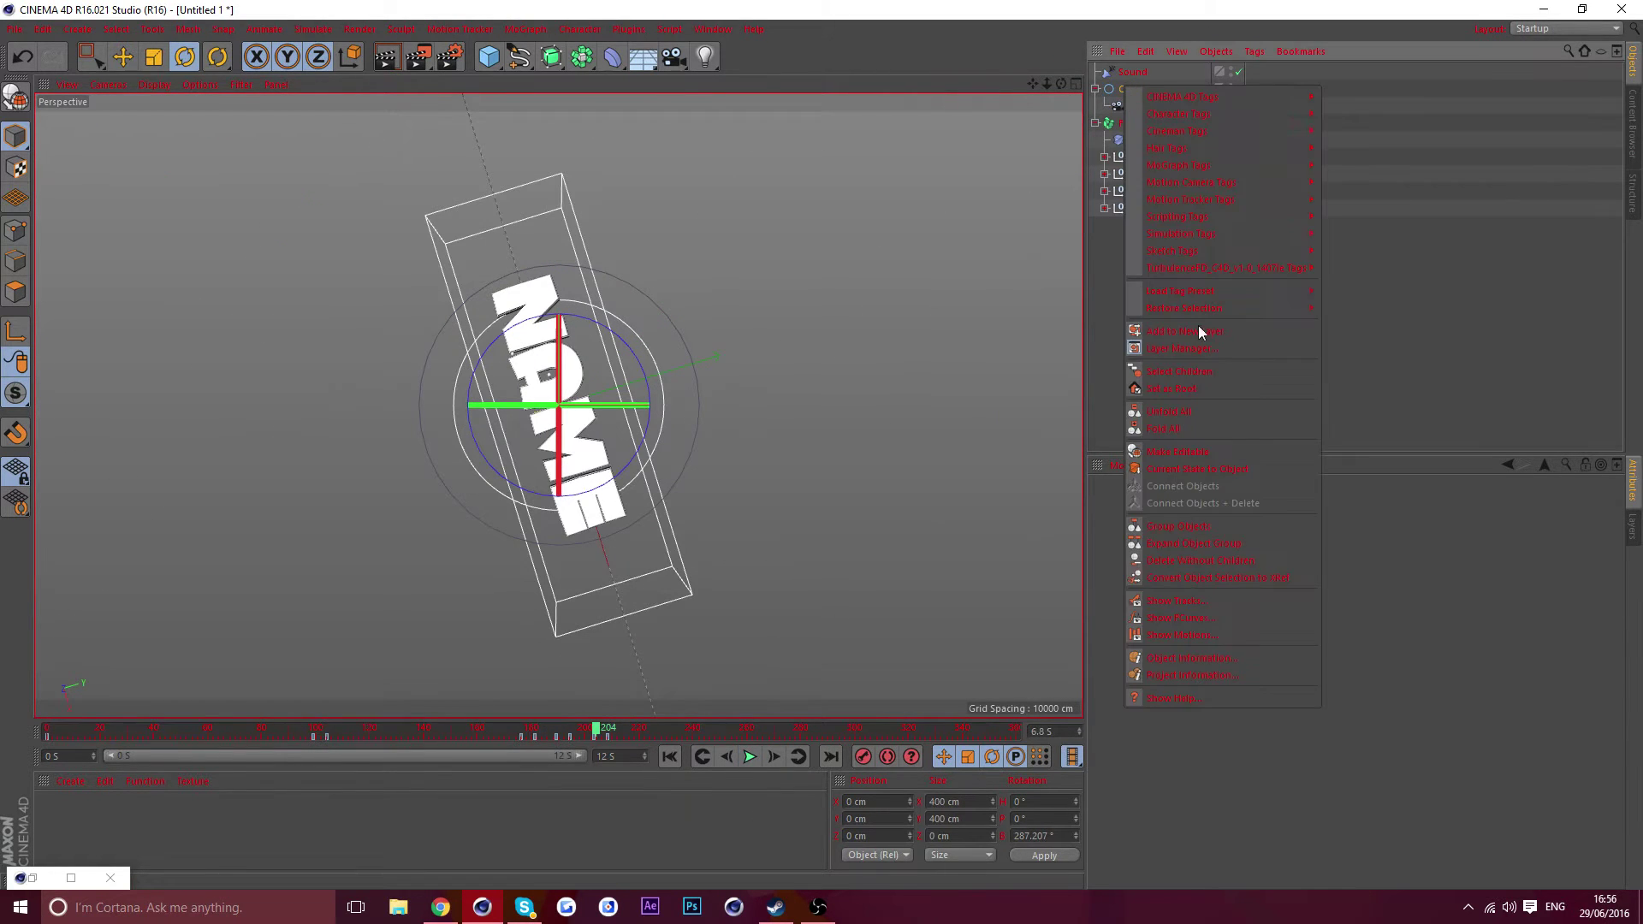
pyautogui.click(1202, 635)
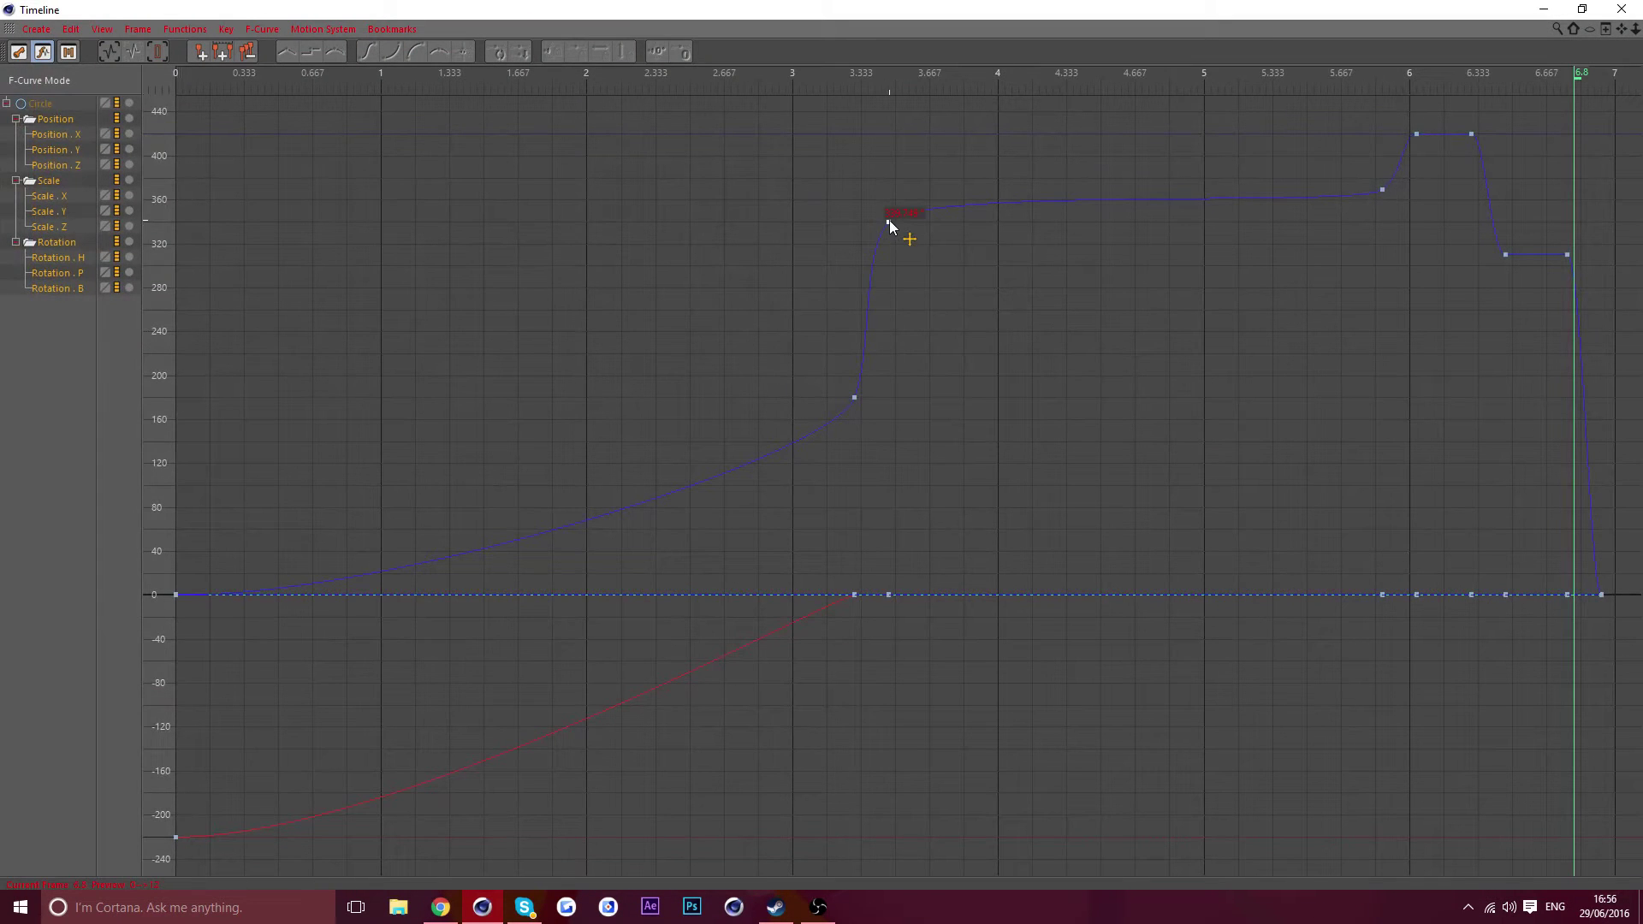
pyautogui.click(889, 222)
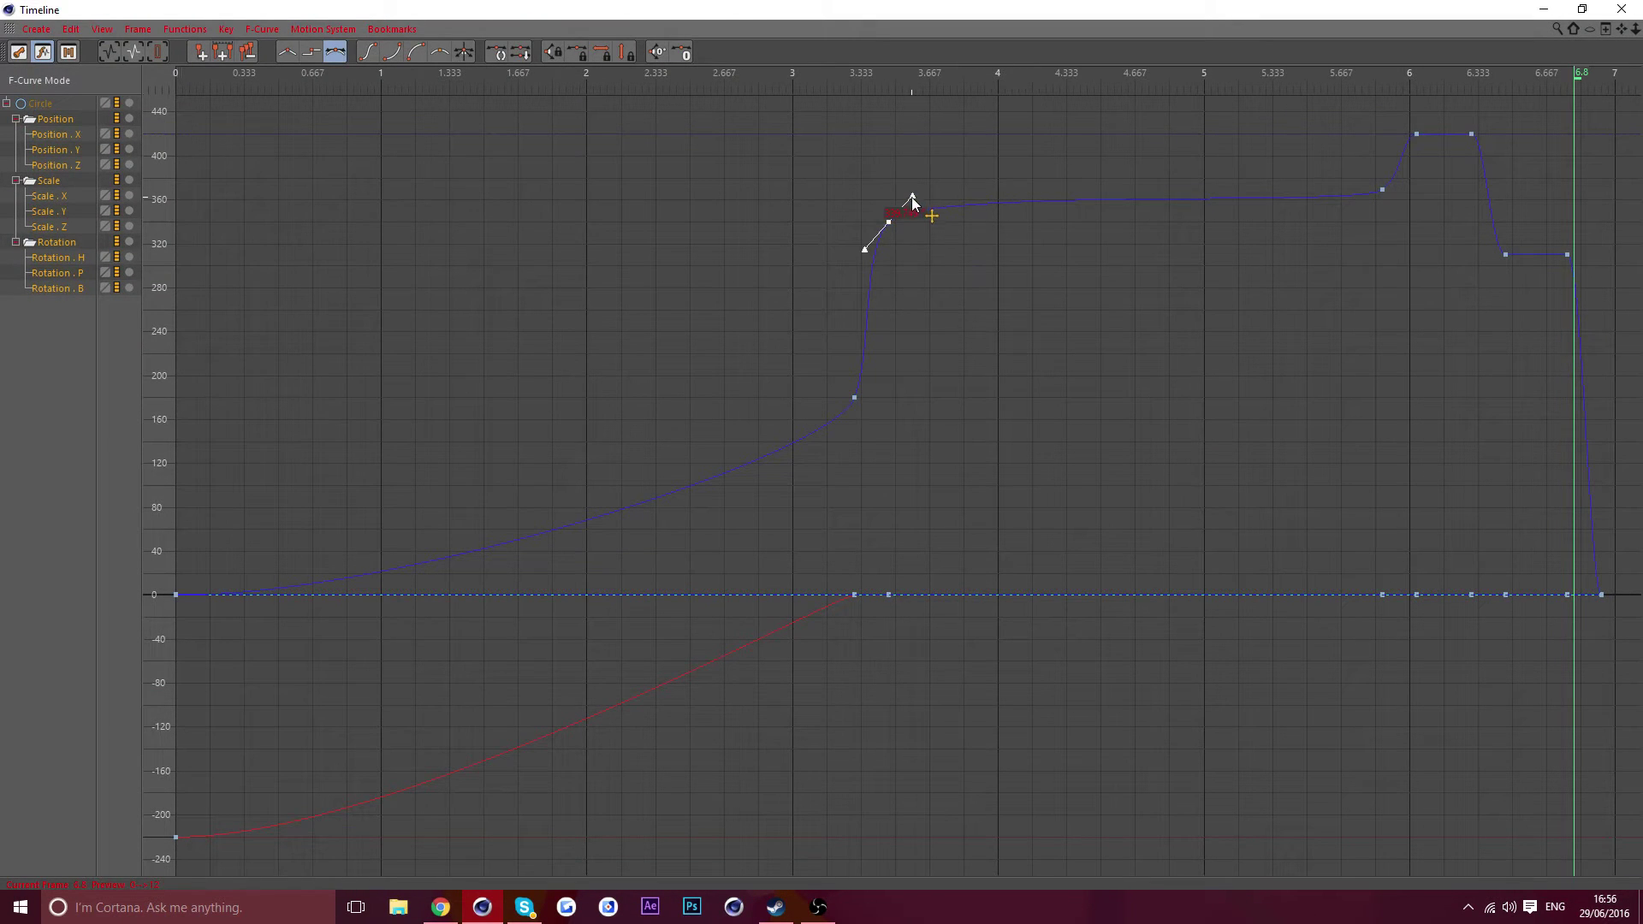
pyautogui.click(1383, 190)
pyautogui.click(1428, 229)
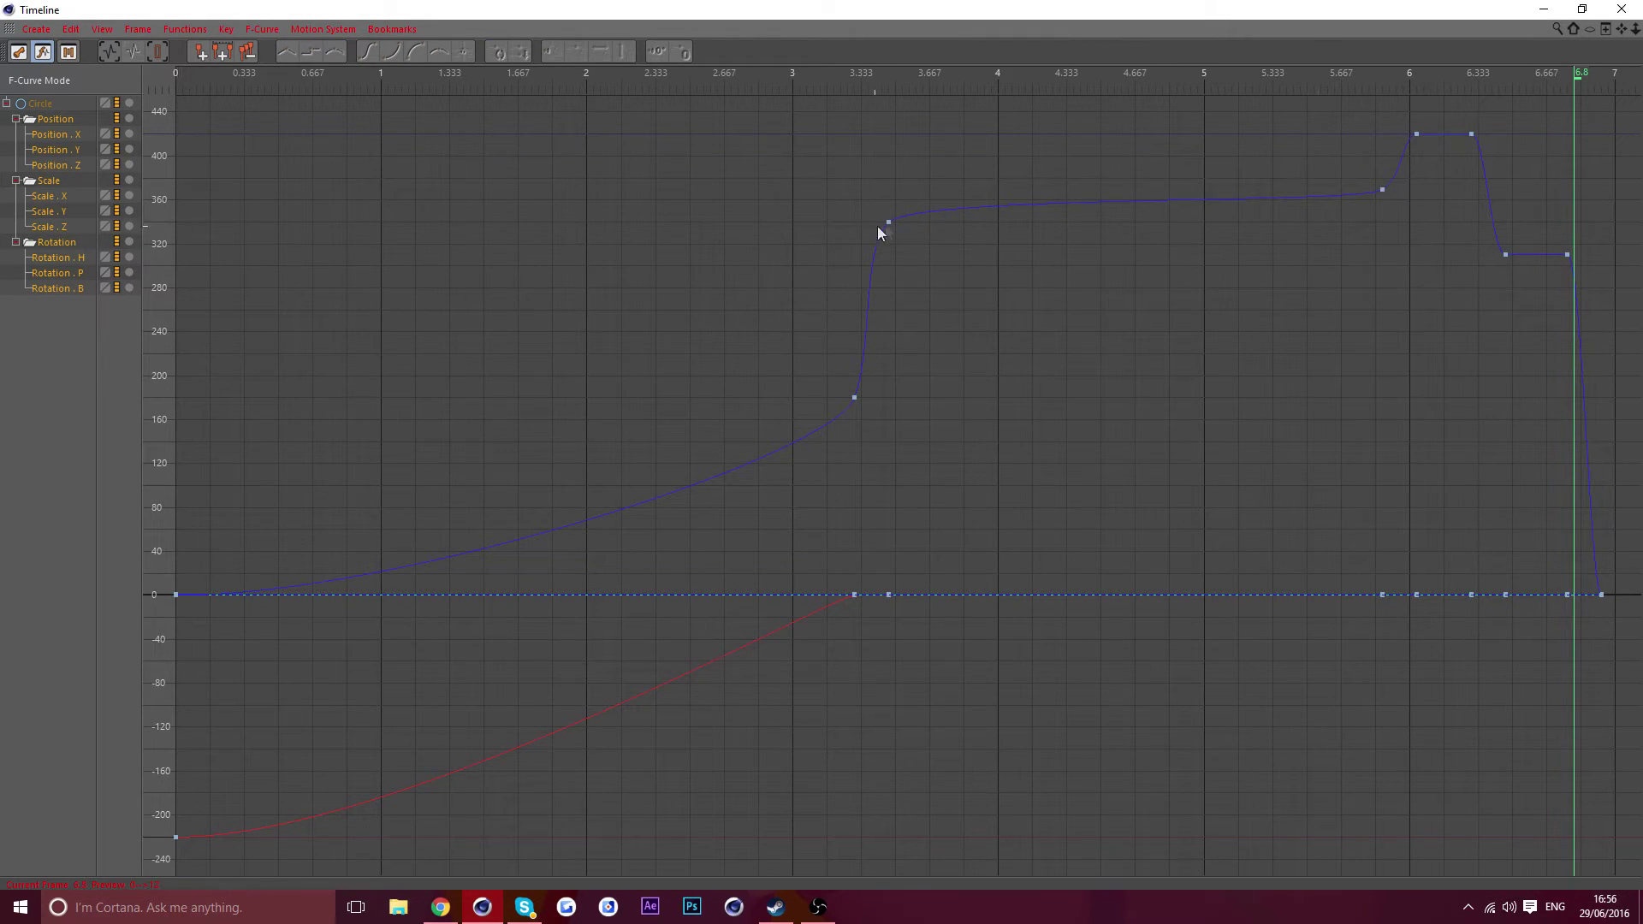